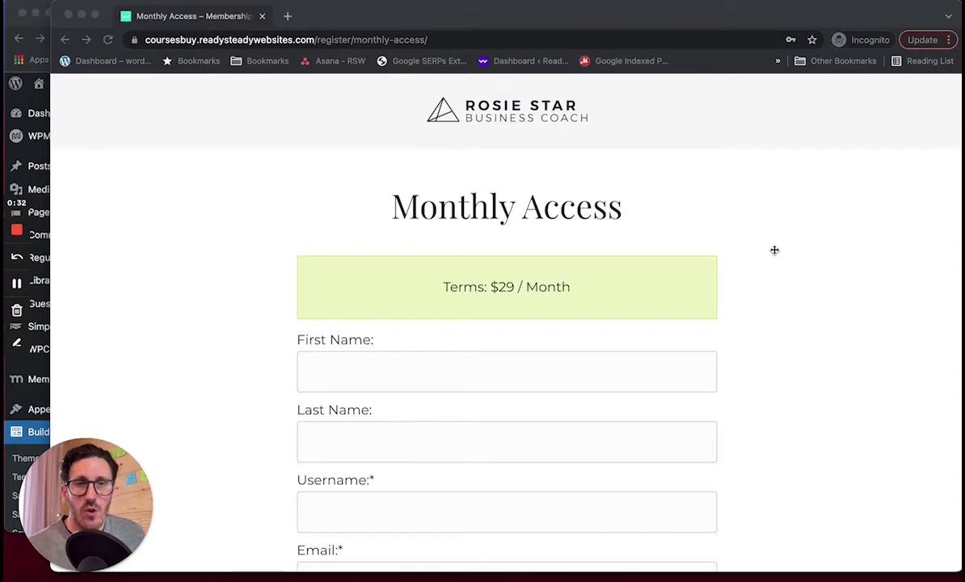
key(Escape)
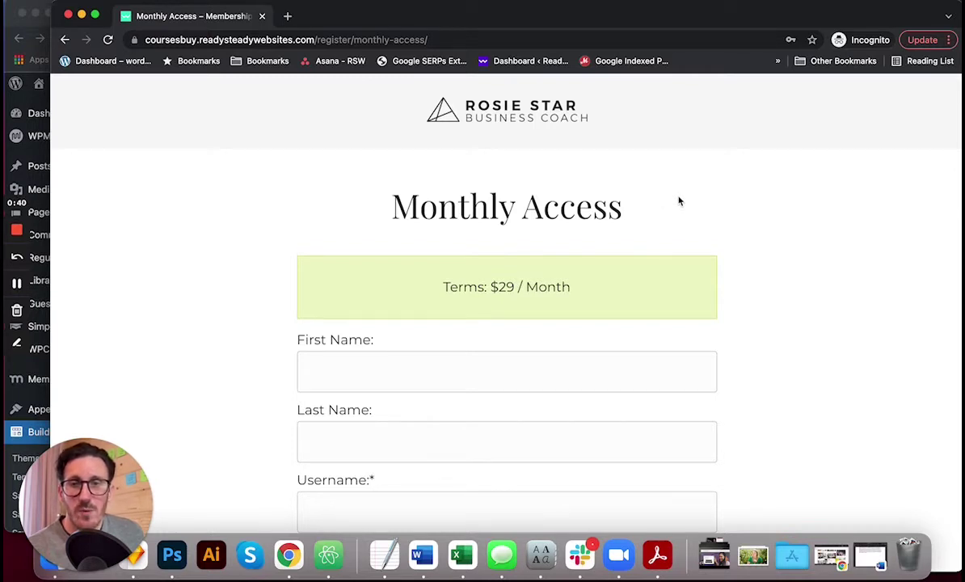
key(super+shift+4)
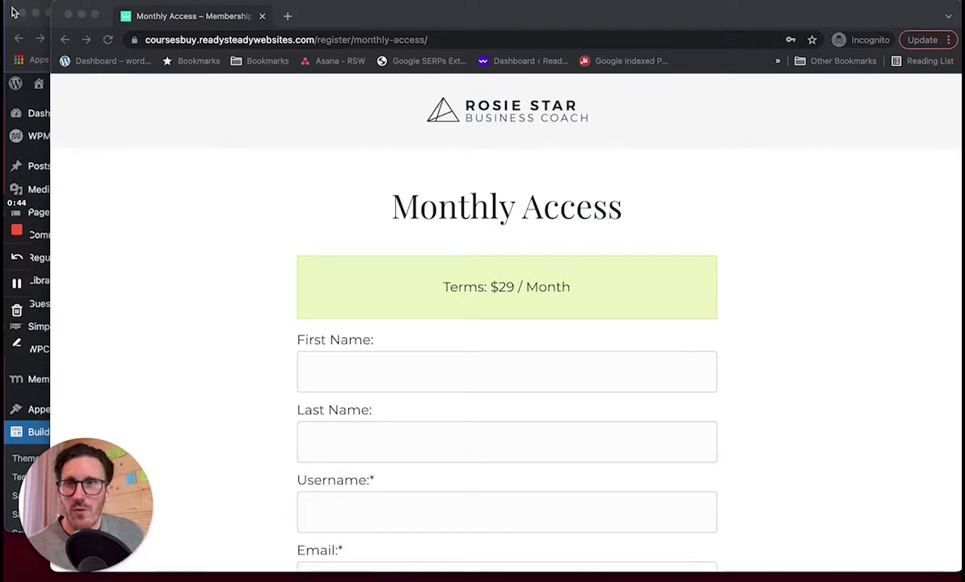
Switch to the WordPress admin browser window and load the builder's Themer Layouts list.
click(35, 247)
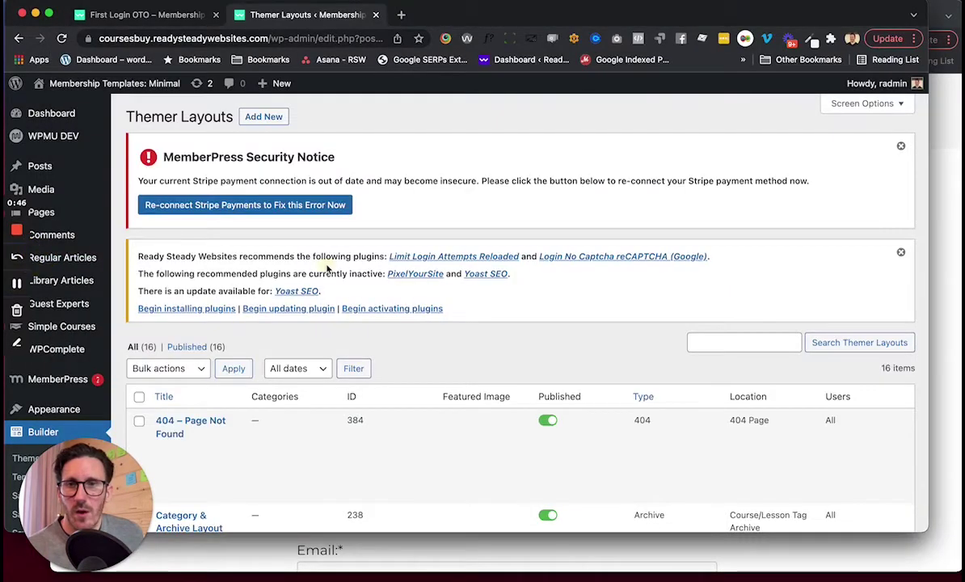
scroll(323, 275, down, 5)
scroll(327, 269, up, 1)
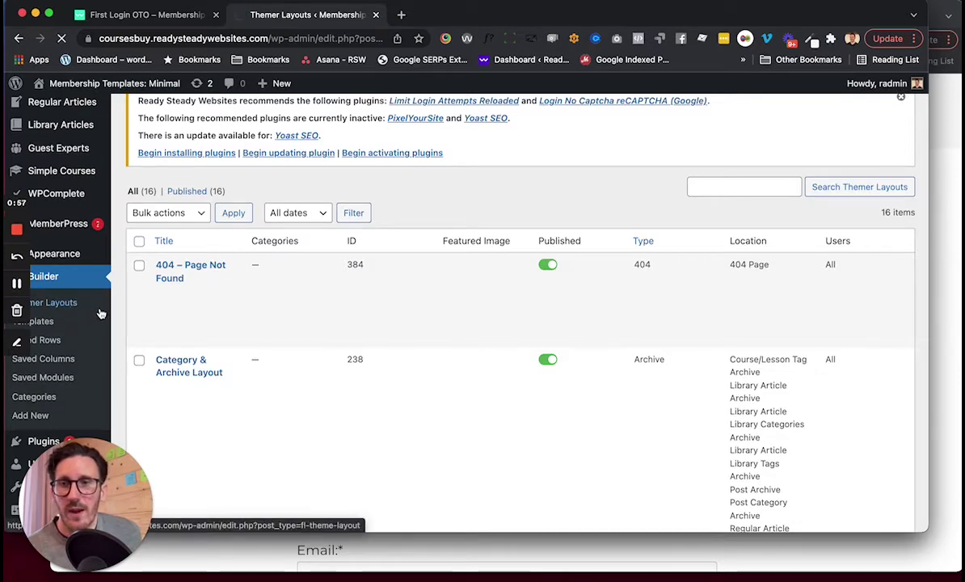
click(62, 305)
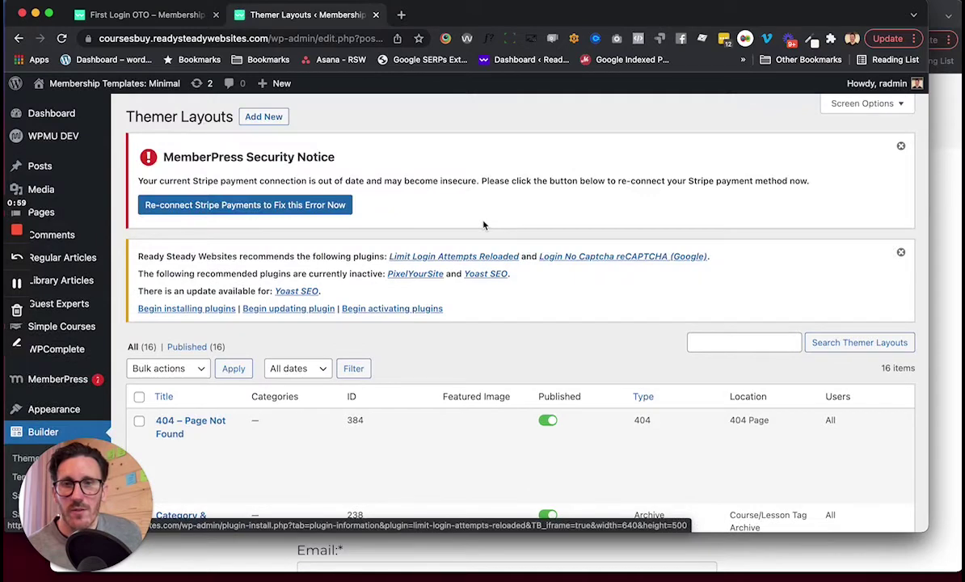
Duplicate the Register themer layout that is assigned to Membership.
scroll(483, 226, down, 5)
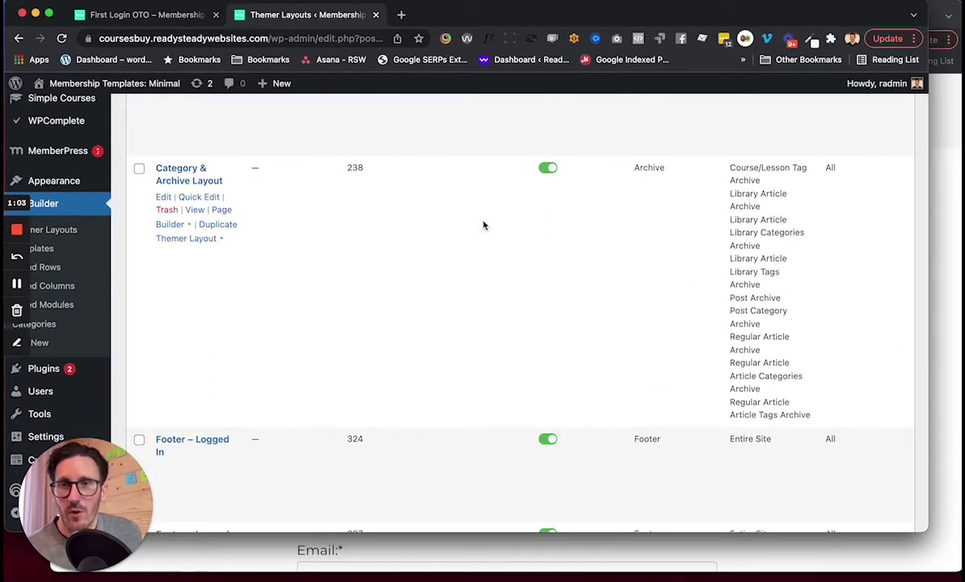
scroll(483, 225, down, 5)
scroll(483, 225, down, 9)
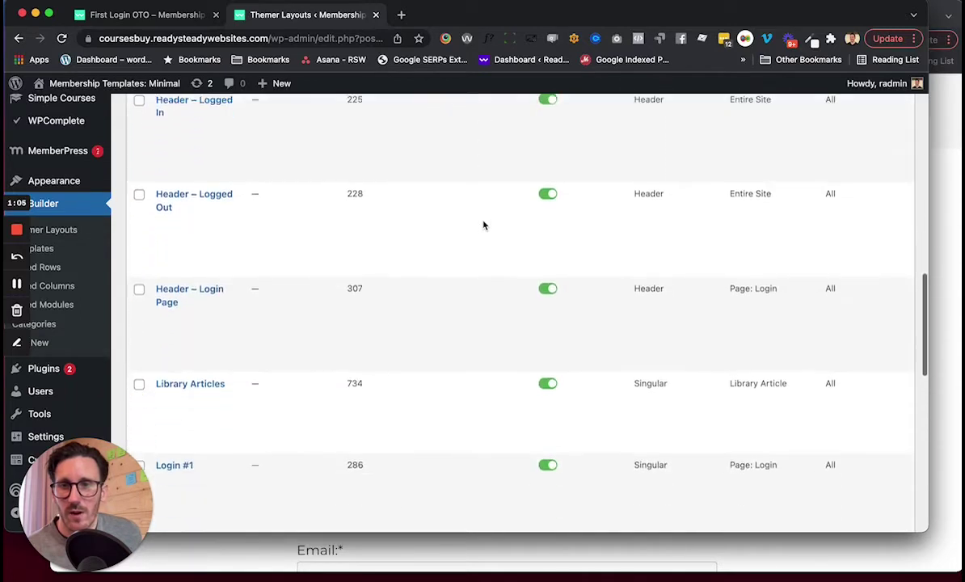
scroll(483, 225, down, 4)
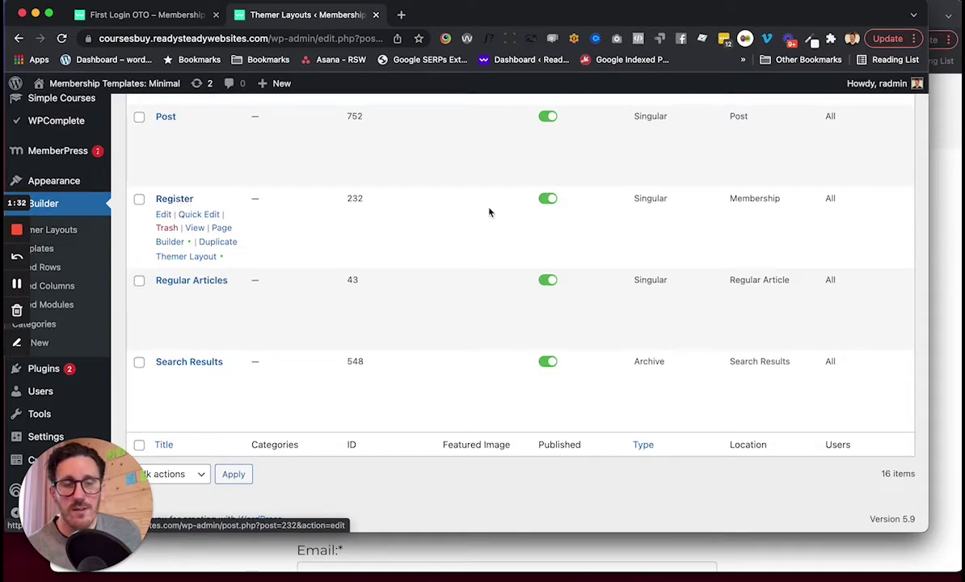
click(218, 240)
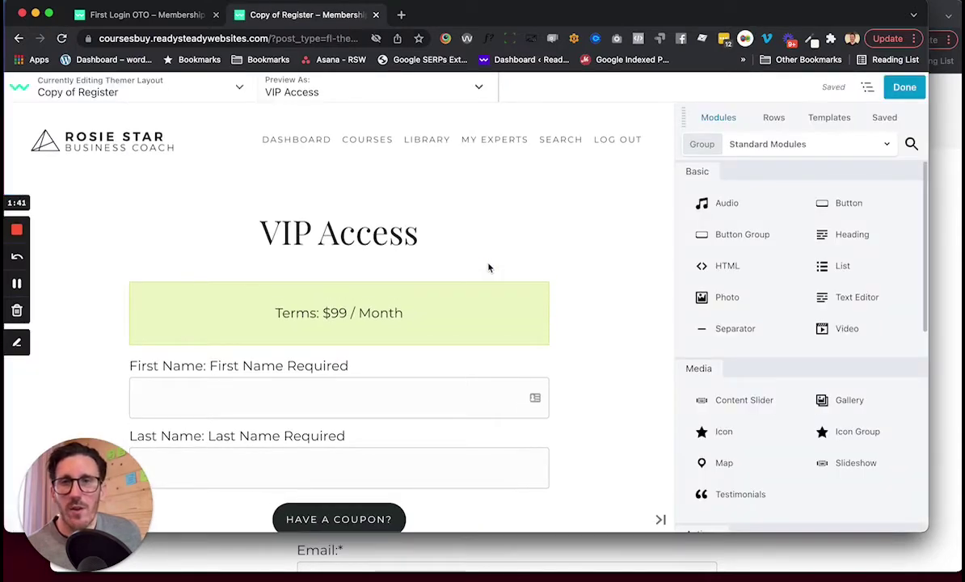
Publish the Copy of Register layout from the page builder and open its Edit Themer Layout screen.
click(904, 87)
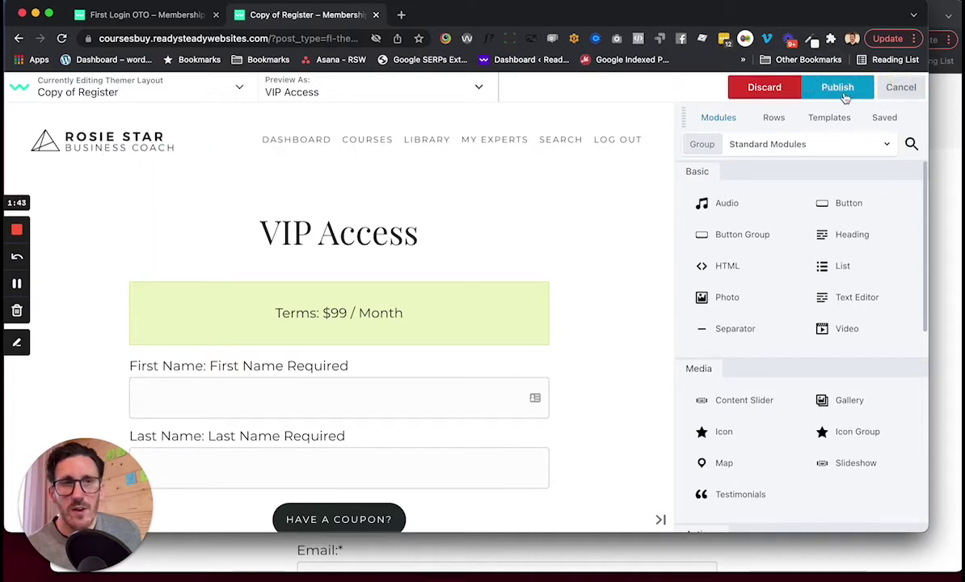
click(764, 91)
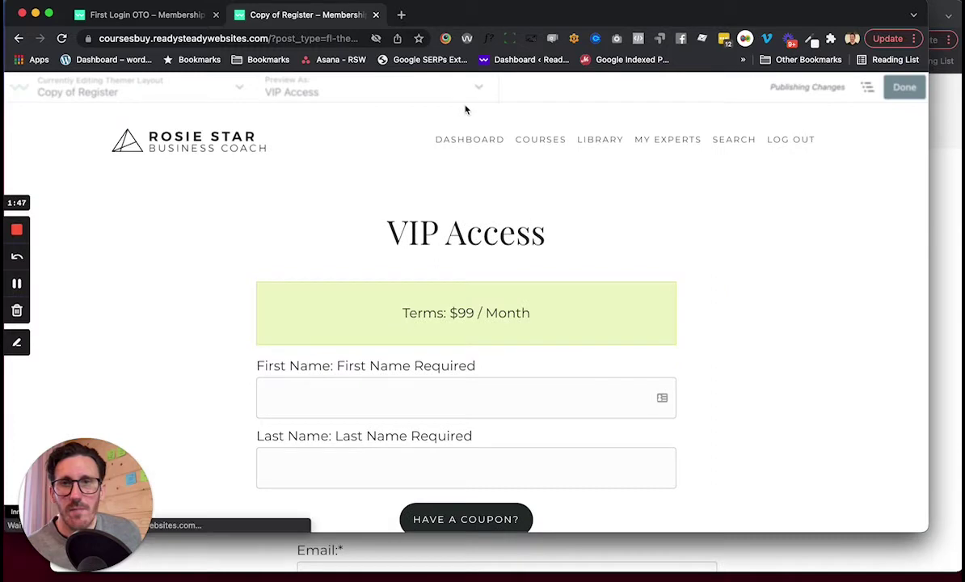
click(392, 85)
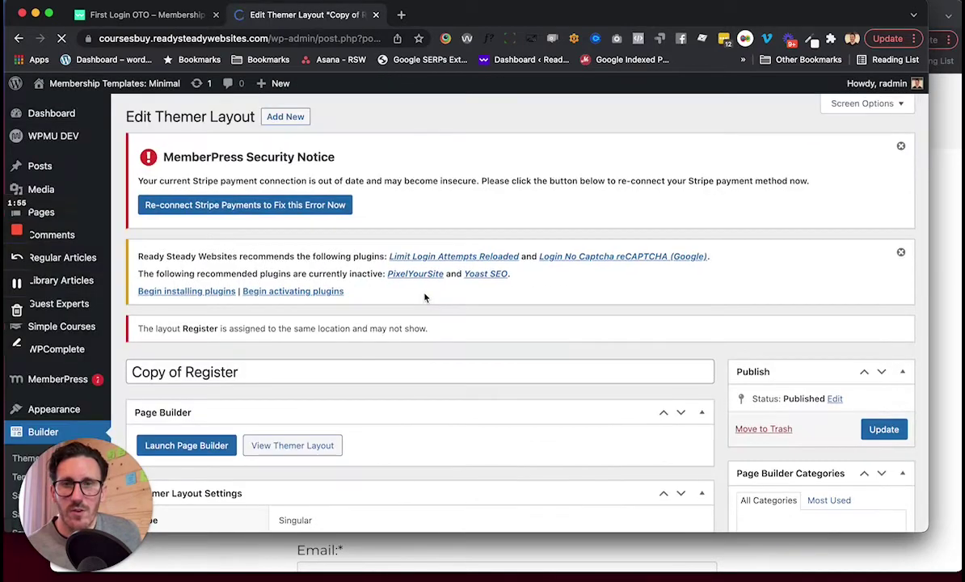
Restrict the copied layout's Membership location to Monthly Access instead of all memberships.
scroll(424, 298, down, 5)
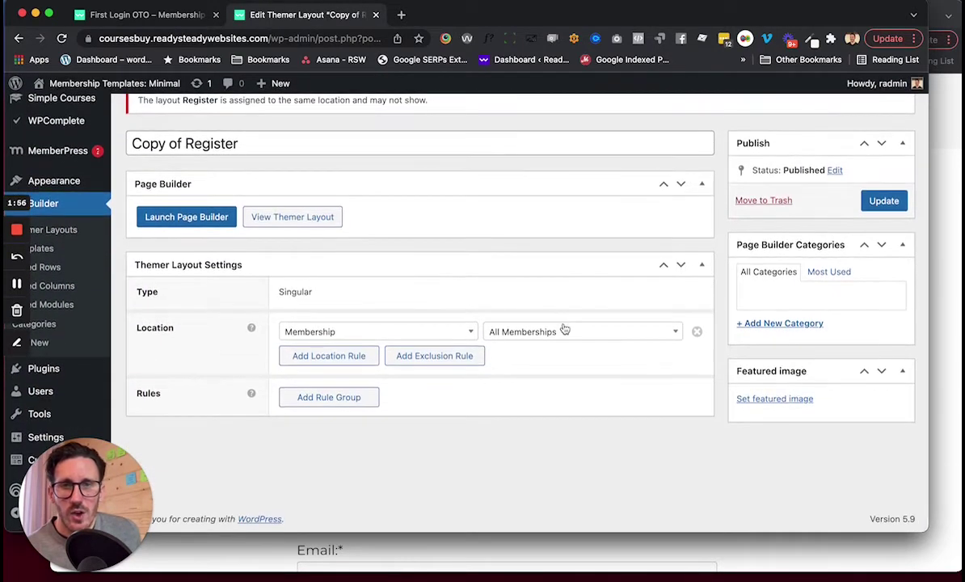
click(563, 331)
click(520, 468)
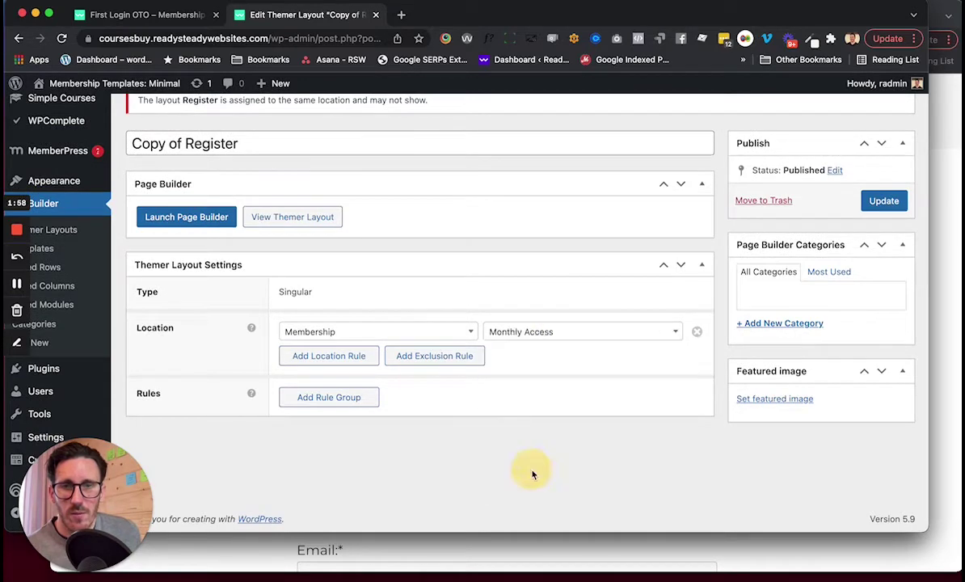
Rename the copied layout as "Register - Monthly Only" and update it.
click(184, 151)
mouse_move(89, 139)
key(BackSpace)
key(BackSpace)
key(BackSpace)
key(BackSpace)
key(BackSpace)
key(BackSpace)
key(BackSpace)
key(BackSpace)
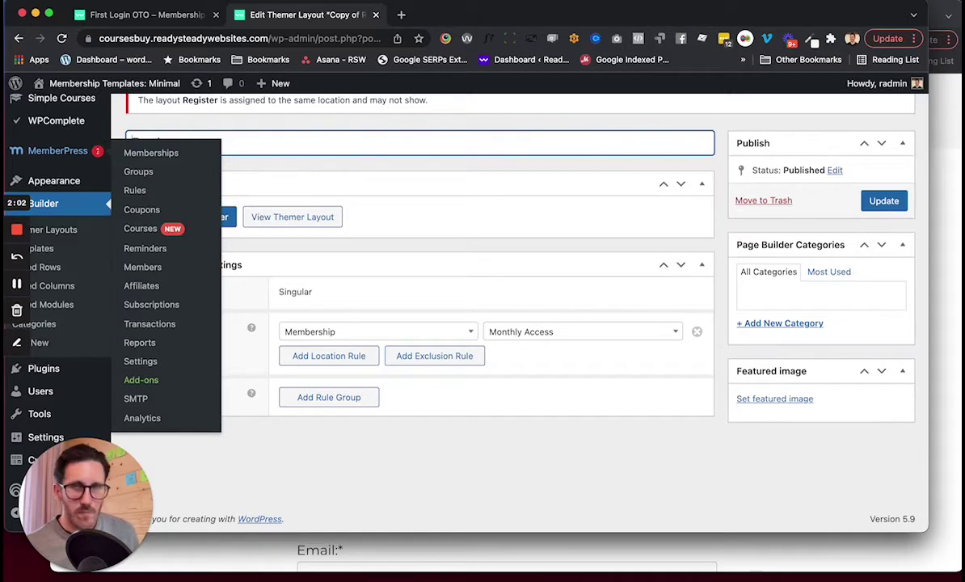
text(gin)
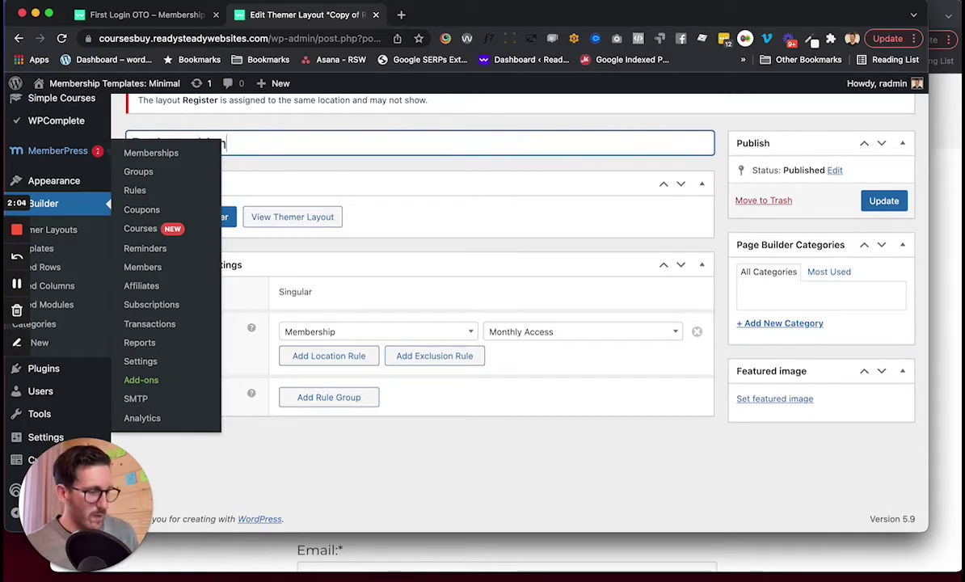
text(th;y)
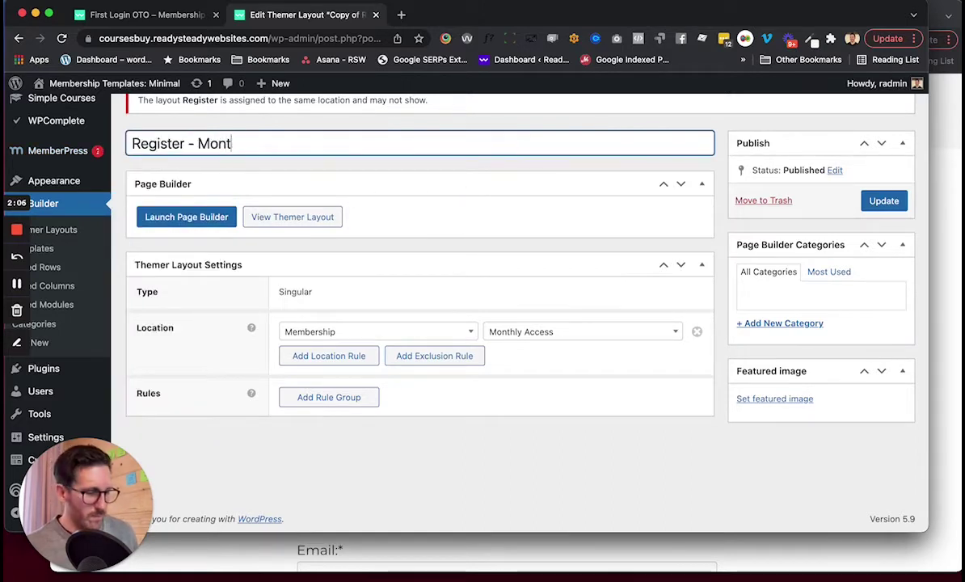
key(BackSpace)
key(BackSpace)
key(BackSpace)
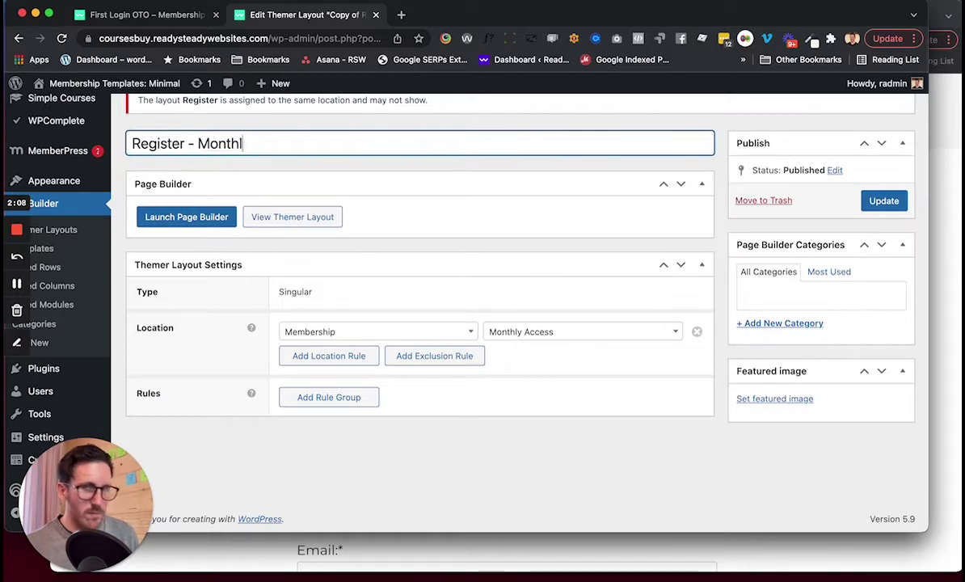
text(ly Ob)
text(l)
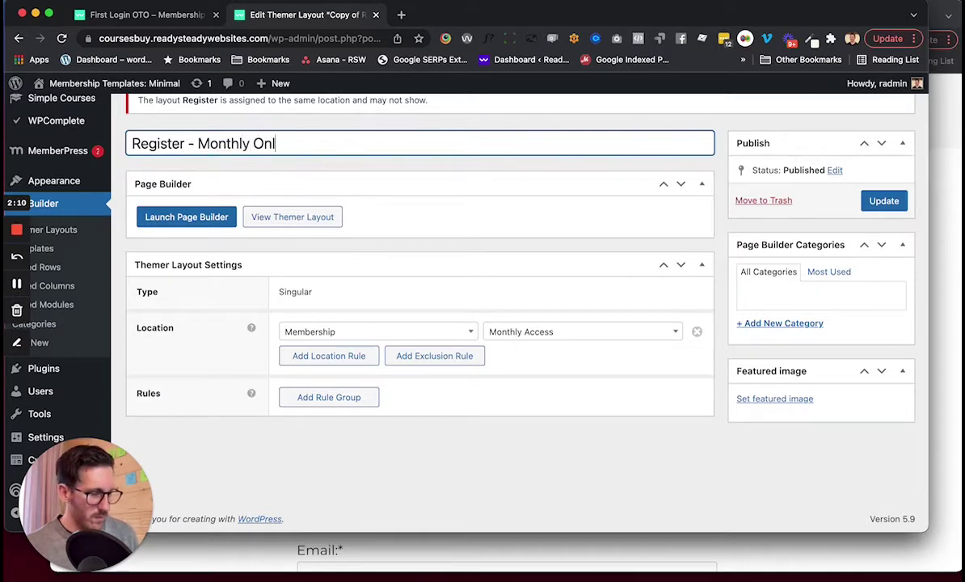
text(y)
click(891, 200)
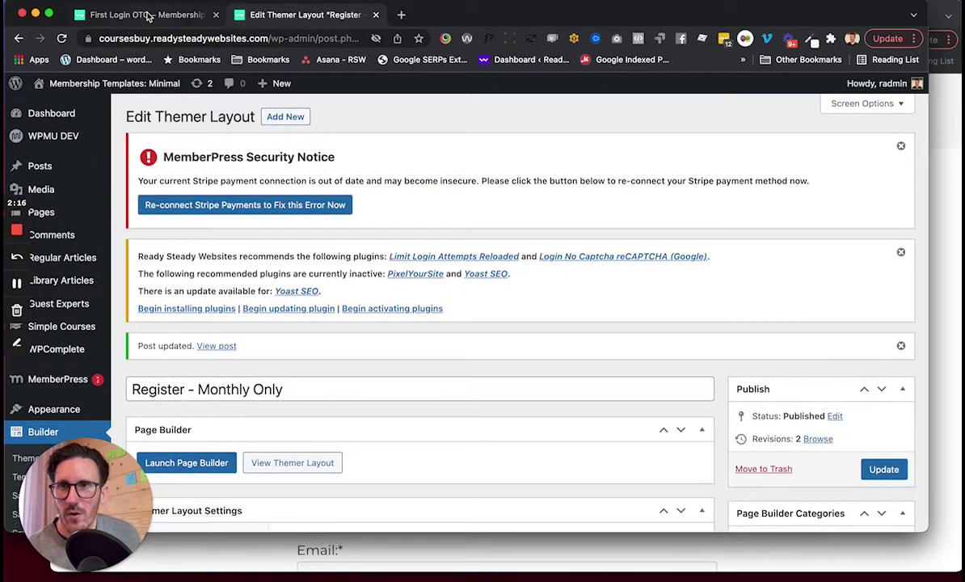
In the First Login OTO tab, go to the site's admin and examine the MemberPress memberships list.
click(136, 15)
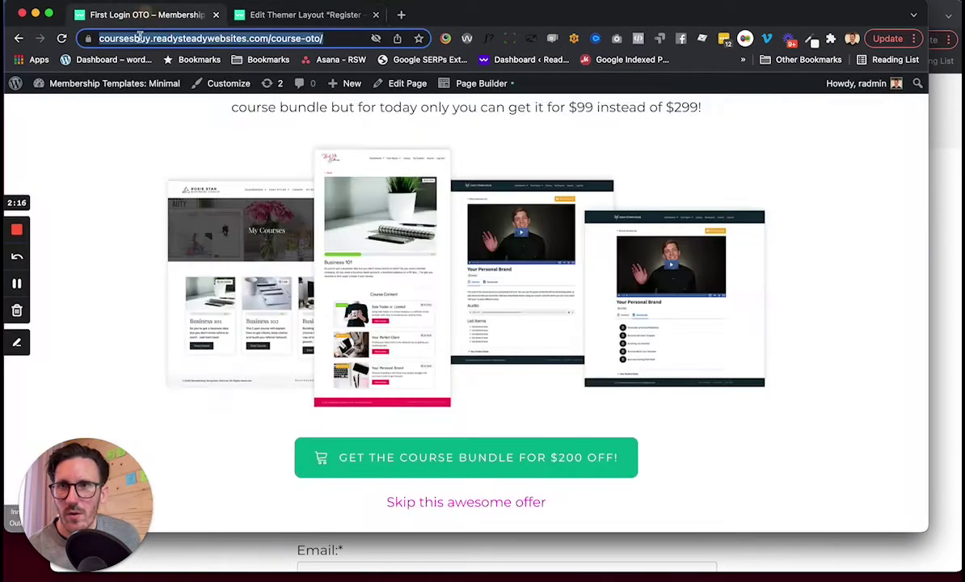
click(77, 83)
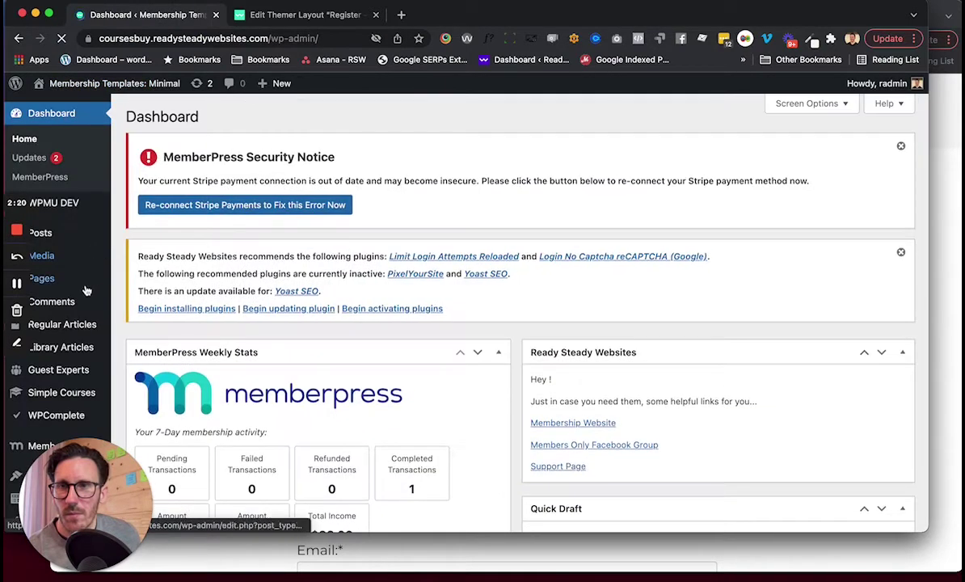
scroll(77, 299, down, 2)
scroll(76, 299, down, 2)
mouse_move(78, 296)
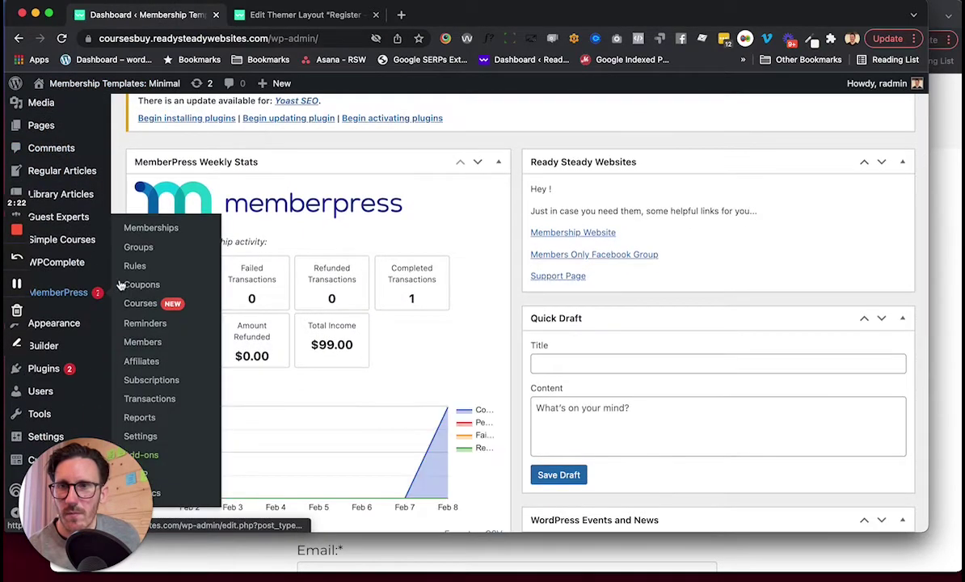
click(164, 231)
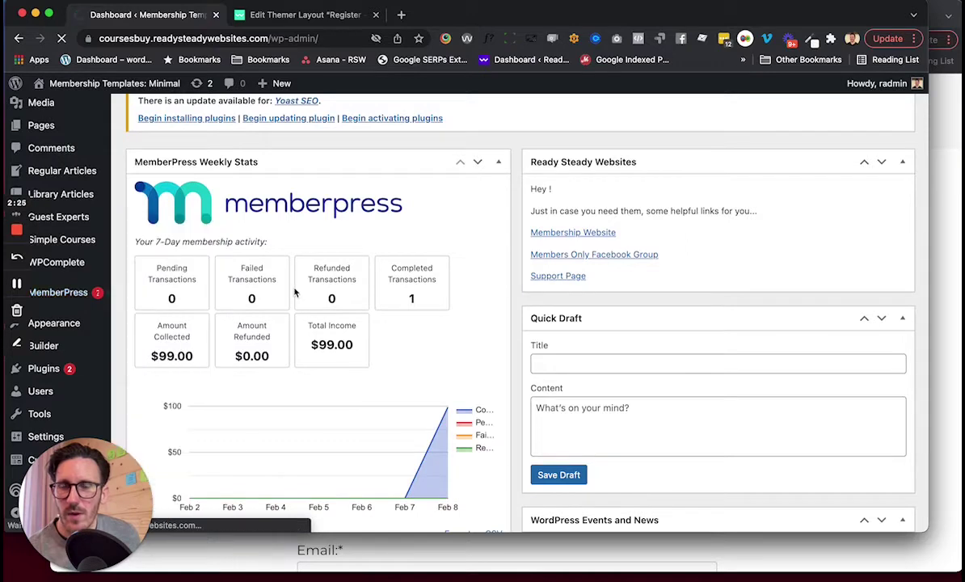
scroll(507, 333, down, 1)
scroll(507, 333, down, 5)
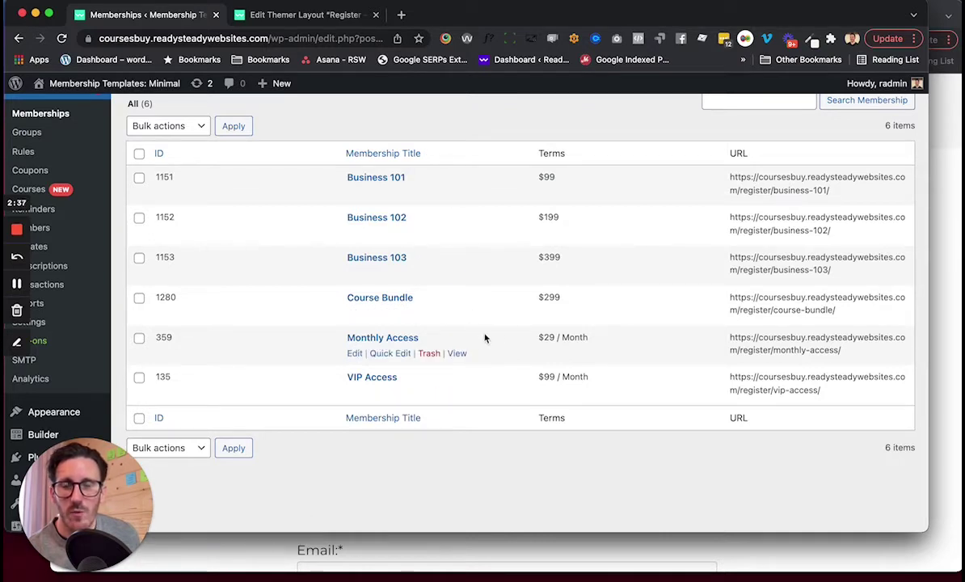
Return to the Register - Monthly Only layout, update it again and launch it in the page builder.
click(309, 15)
scroll(570, 314, down, 5)
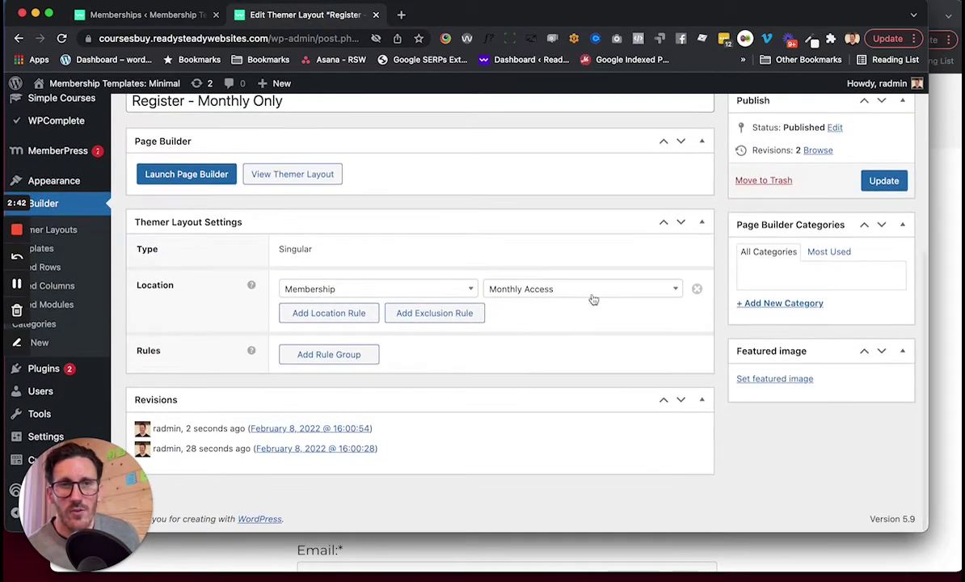
click(882, 181)
scroll(624, 250, down, 2)
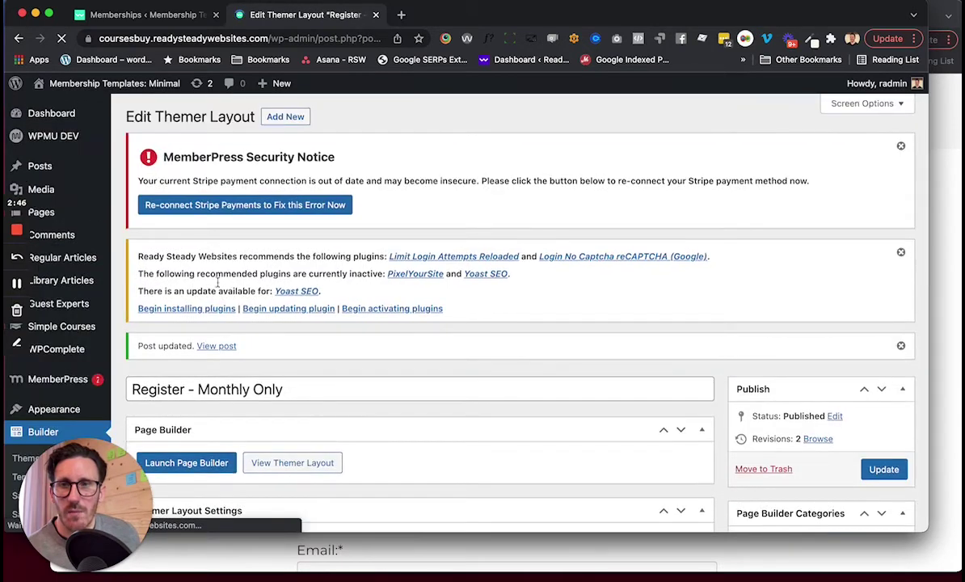
click(221, 465)
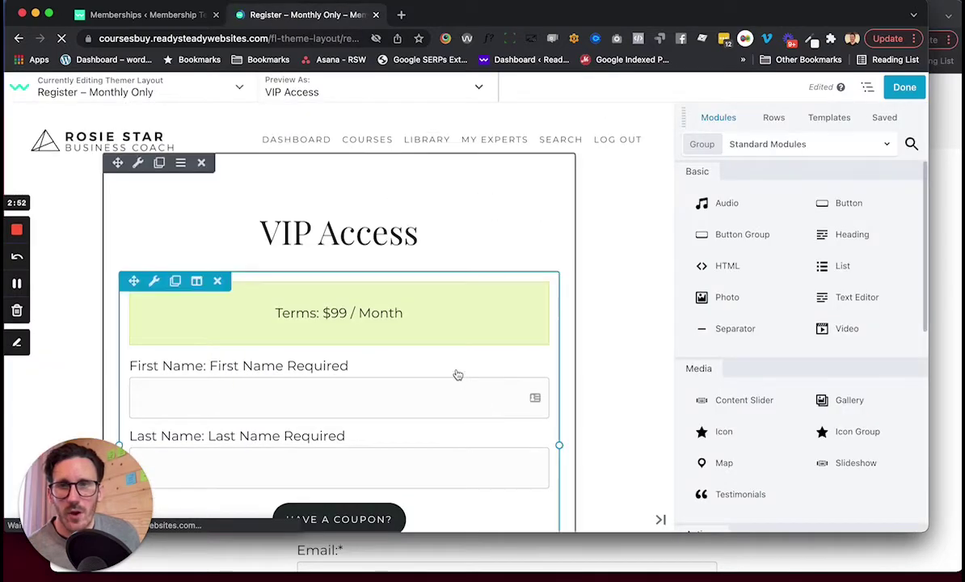
Add a two-column row above the existing content and move the VIP Access title and registration form into its left column.
click(775, 119)
drag(853, 184, 176, 232)
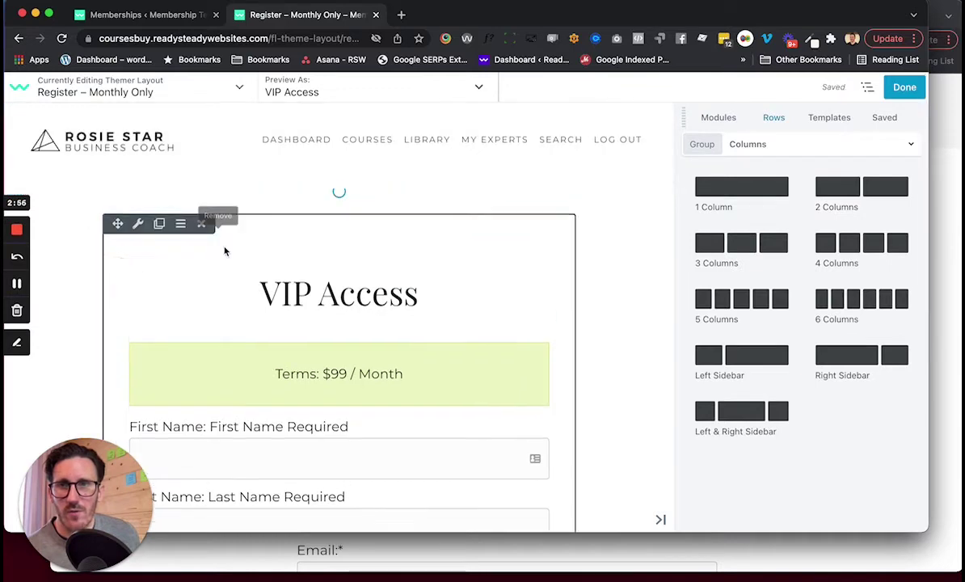
drag(137, 310, 129, 183)
drag(135, 278, 151, 190)
Move the Comments module below the registration form in the left column and delete the emptied original row.
scroll(316, 440, down, 4)
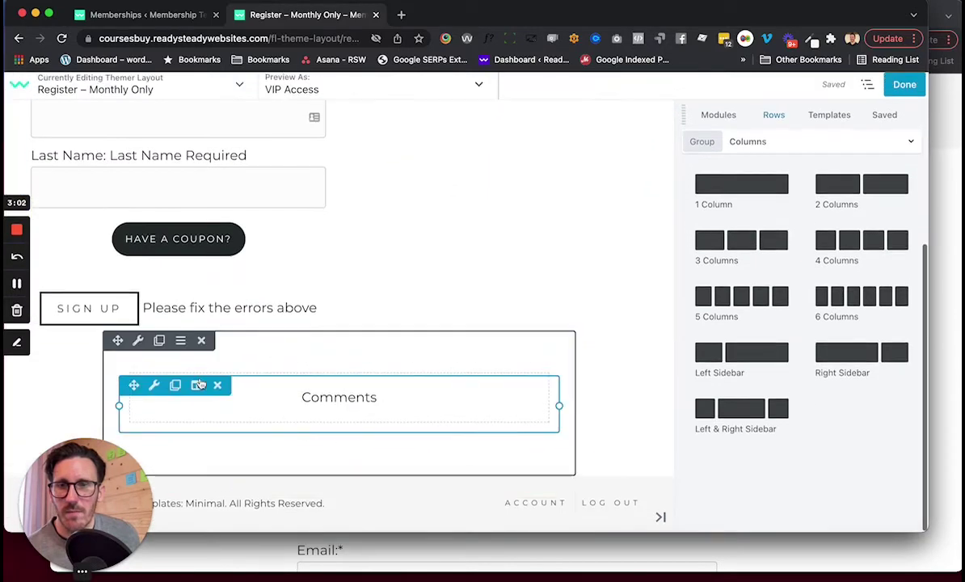
drag(133, 384, 135, 287)
click(201, 330)
Widen the new row's left column to about two-thirds of the row.
scroll(452, 211, up, 5)
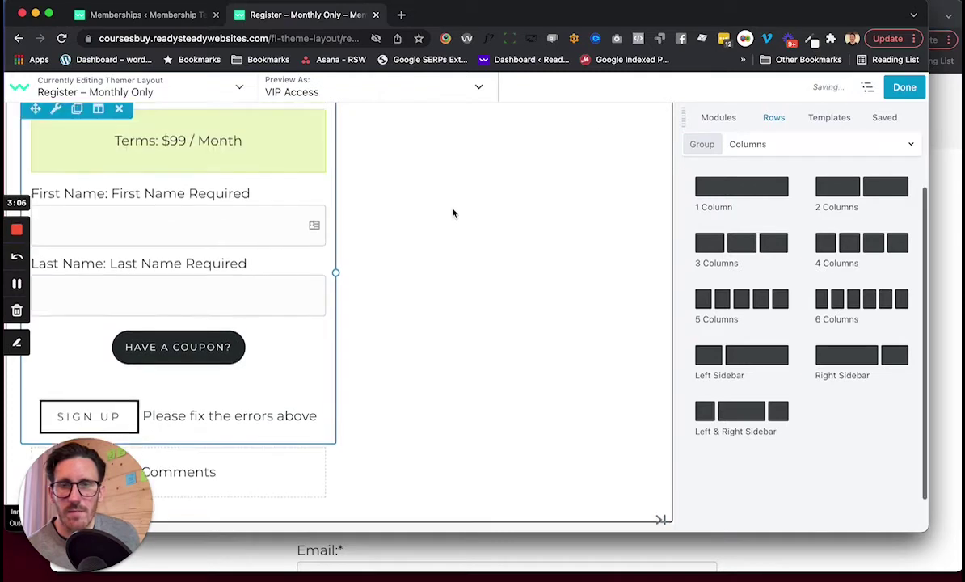
drag(349, 228, 468, 226)
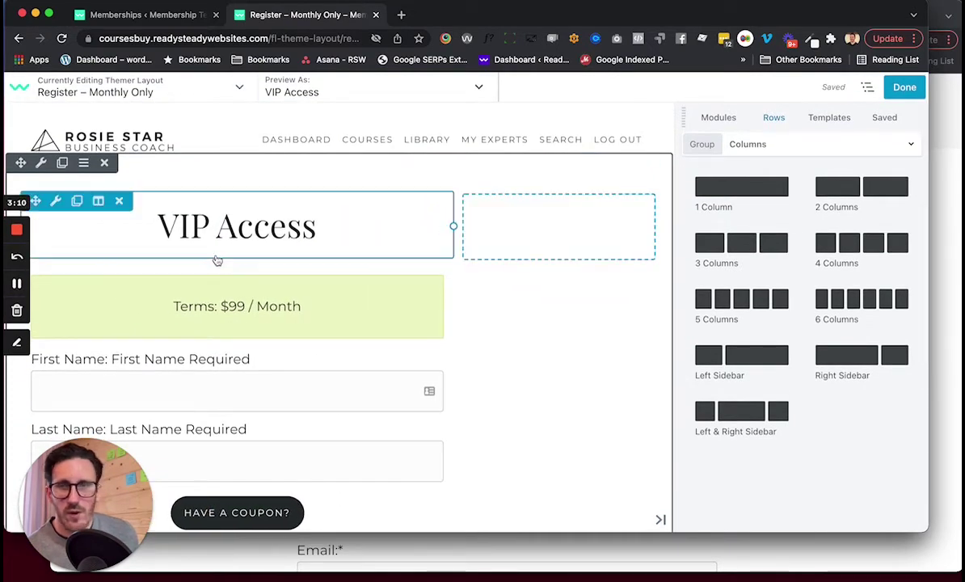
Set the right column's background colour to the #e8e8e8 preset, save the column settings and show the available modules.
mouse_move(521, 210)
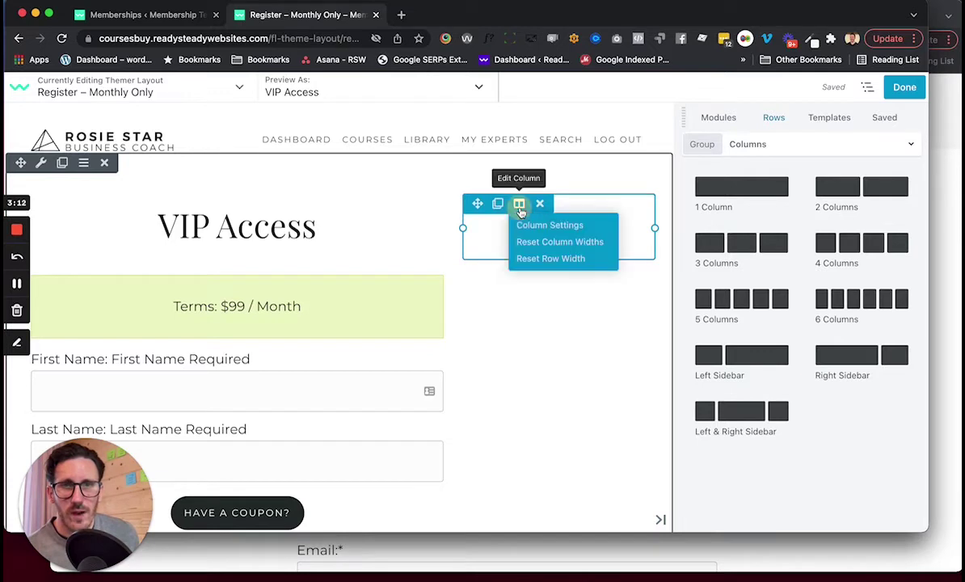
click(583, 226)
scroll(760, 437, down, 8)
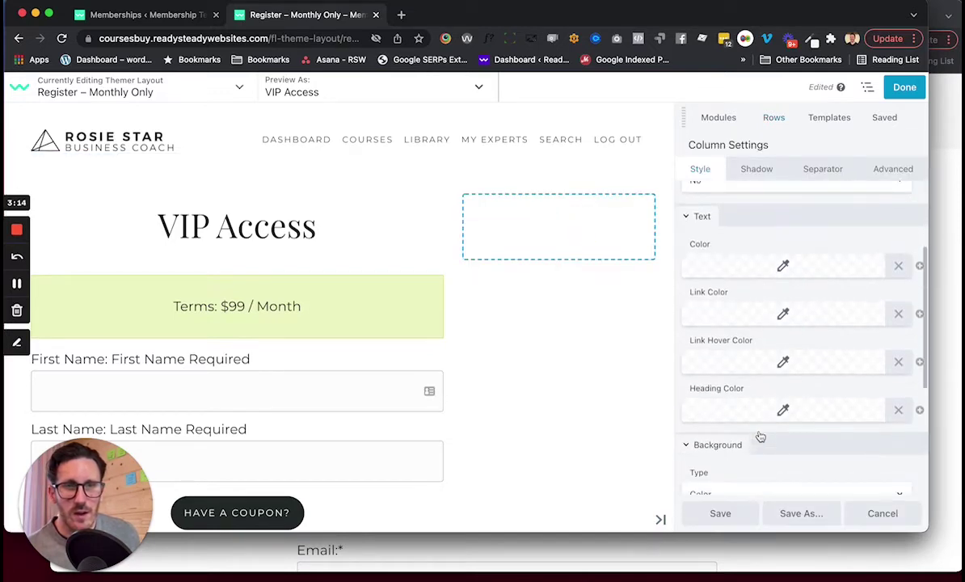
click(772, 424)
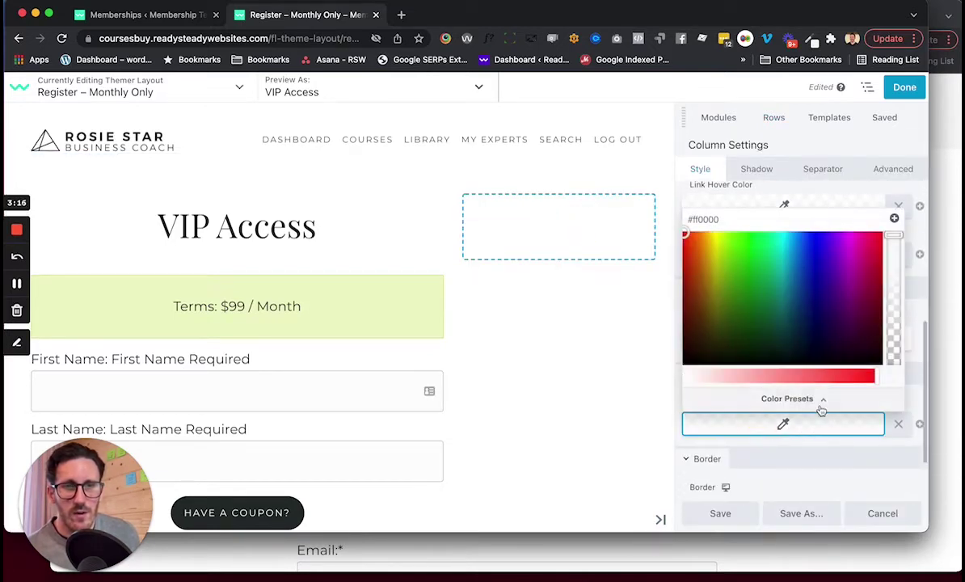
click(819, 401)
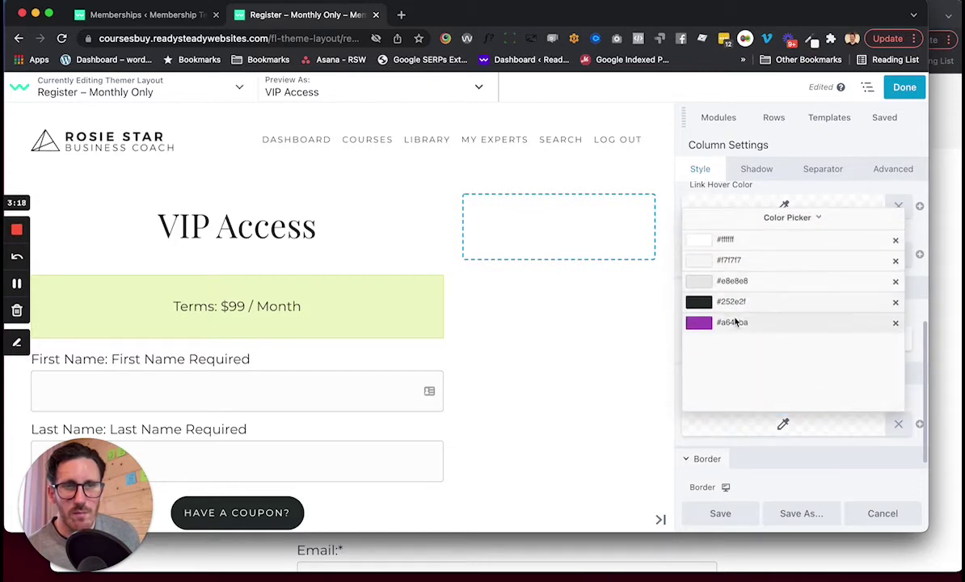
click(735, 281)
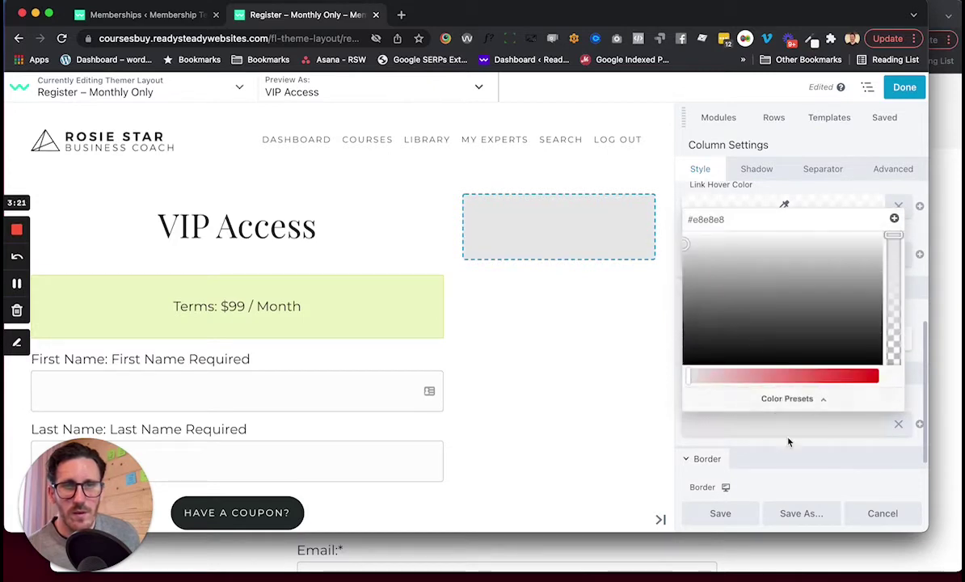
click(720, 514)
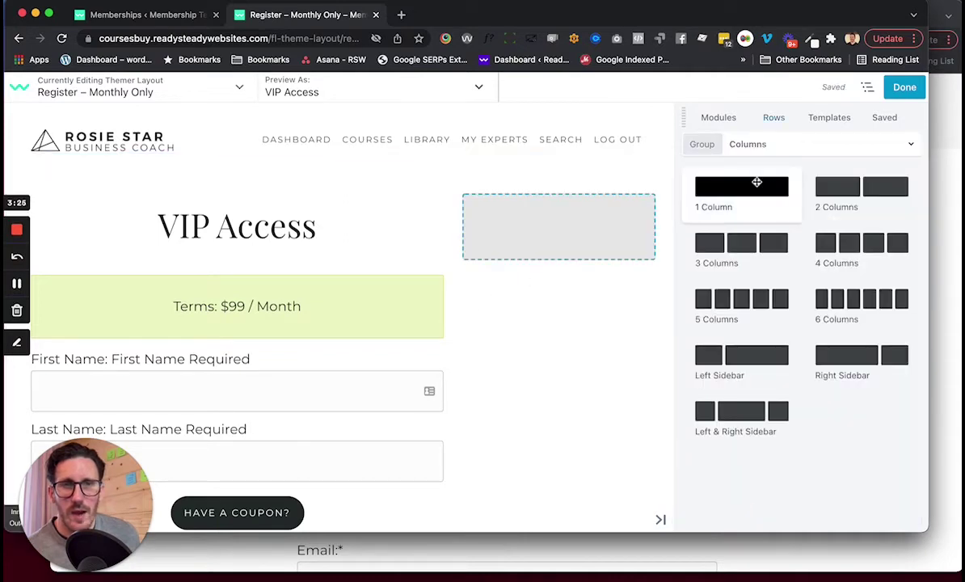
click(718, 120)
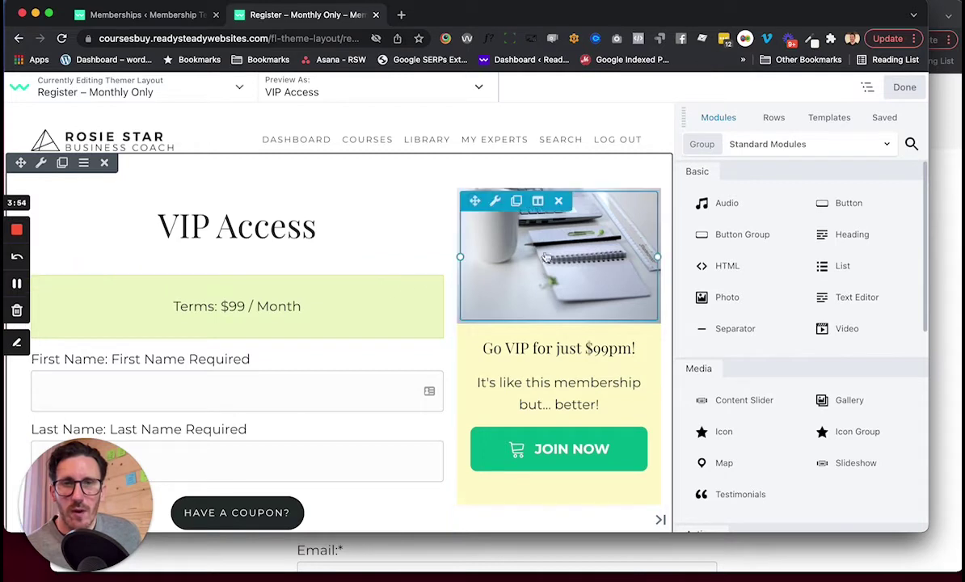
Copy the VIP Access registration URL from the memberships list, set it as the Join Now button's link and save the button.
click(604, 443)
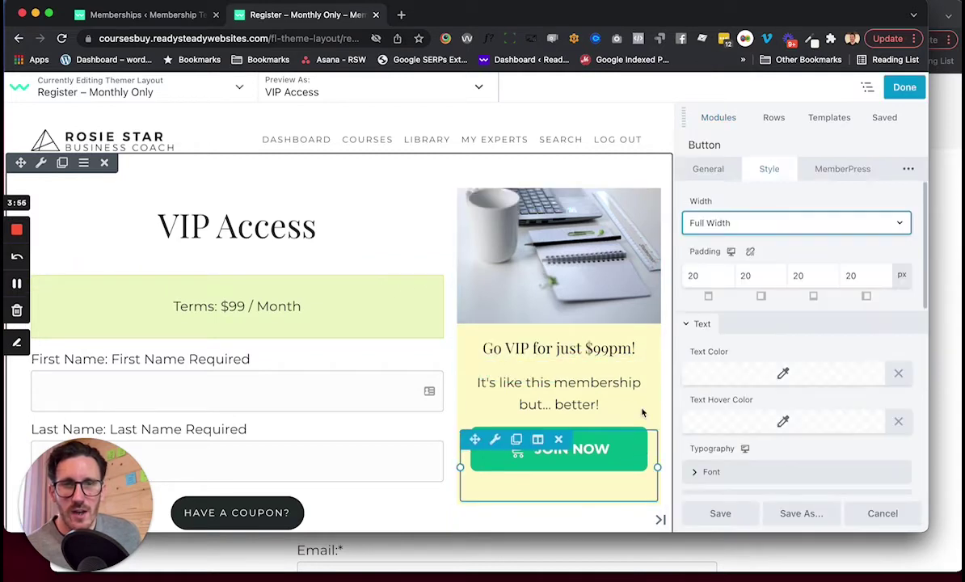
click(706, 172)
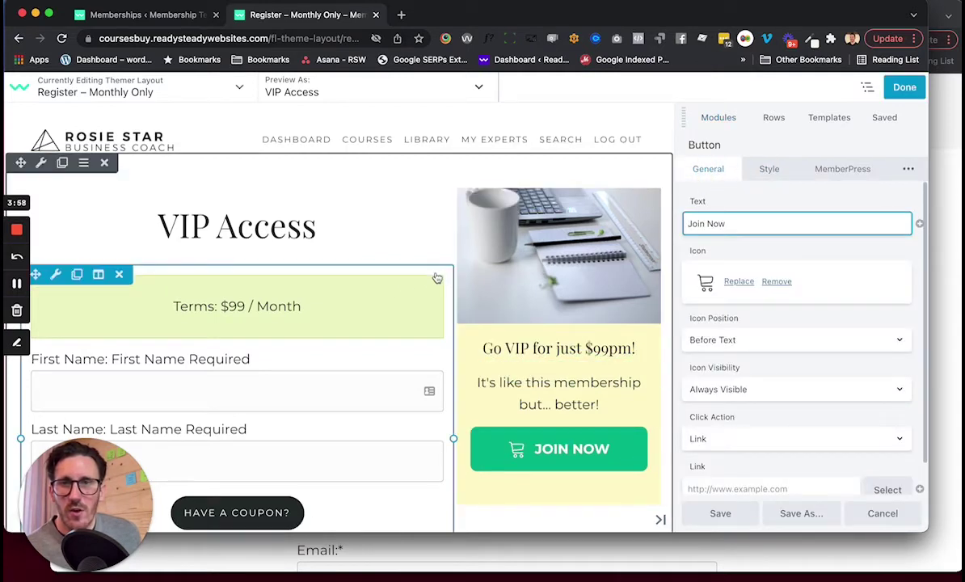
click(188, 16)
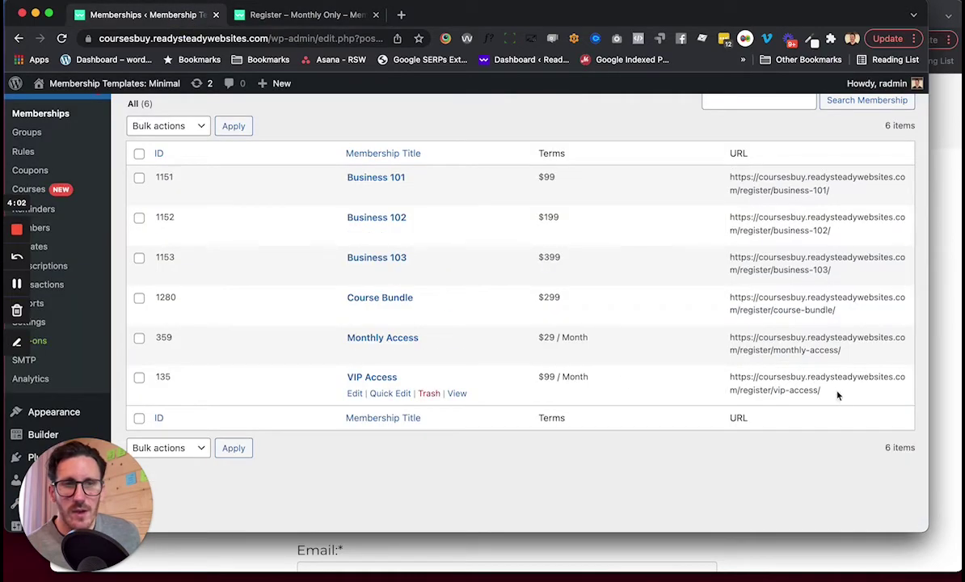
drag(820, 391, 698, 379)
key(ctrl+c)
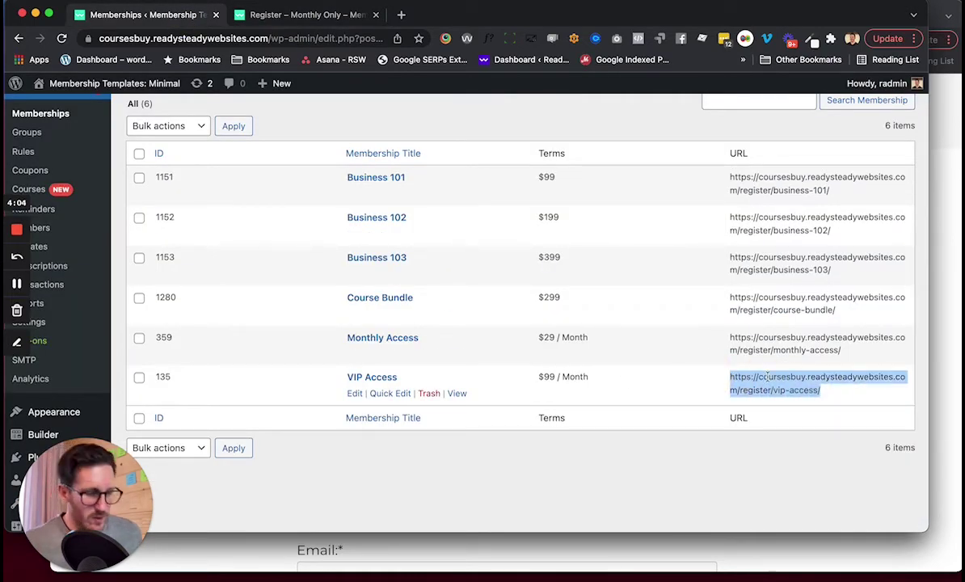
click(281, 14)
scroll(748, 420, down, 1)
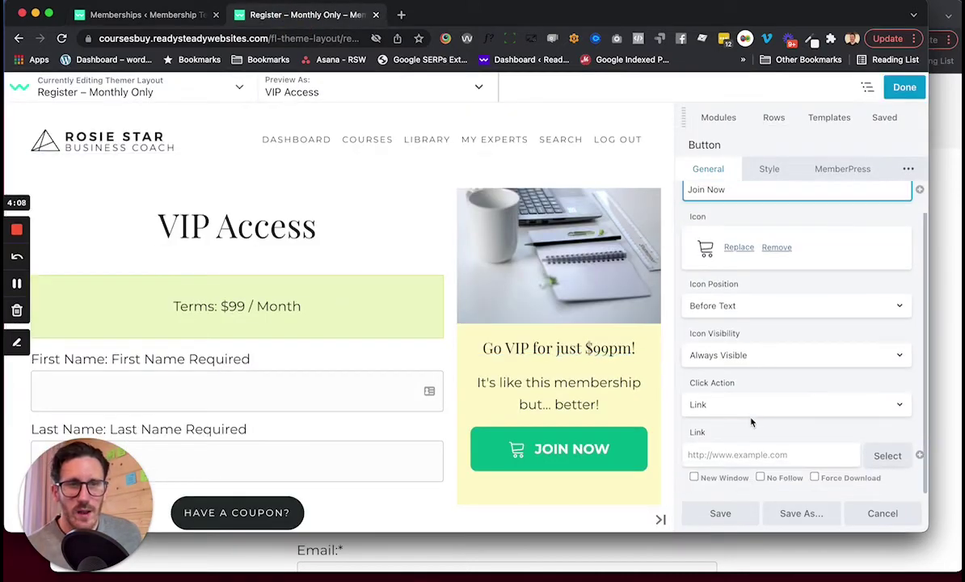
click(731, 454)
key(ctrl+v)
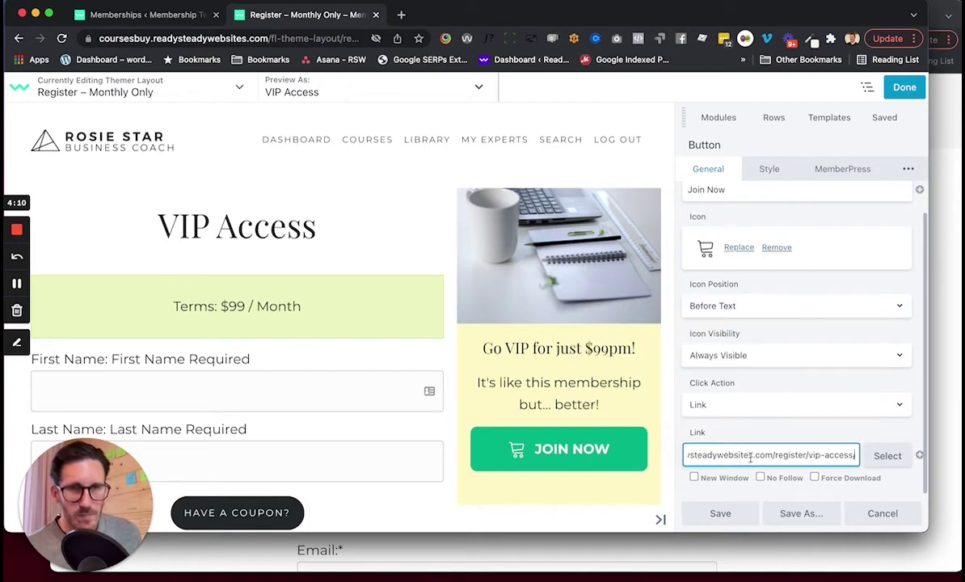
click(737, 515)
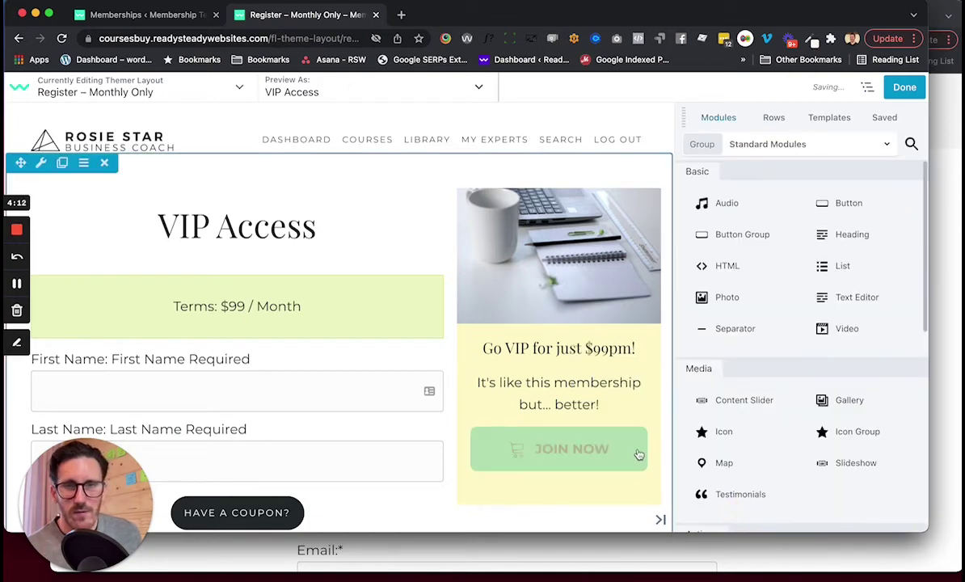
Publish the Register - Monthly Only layout and reload the Monthly Access registration page in the incognito window.
click(904, 88)
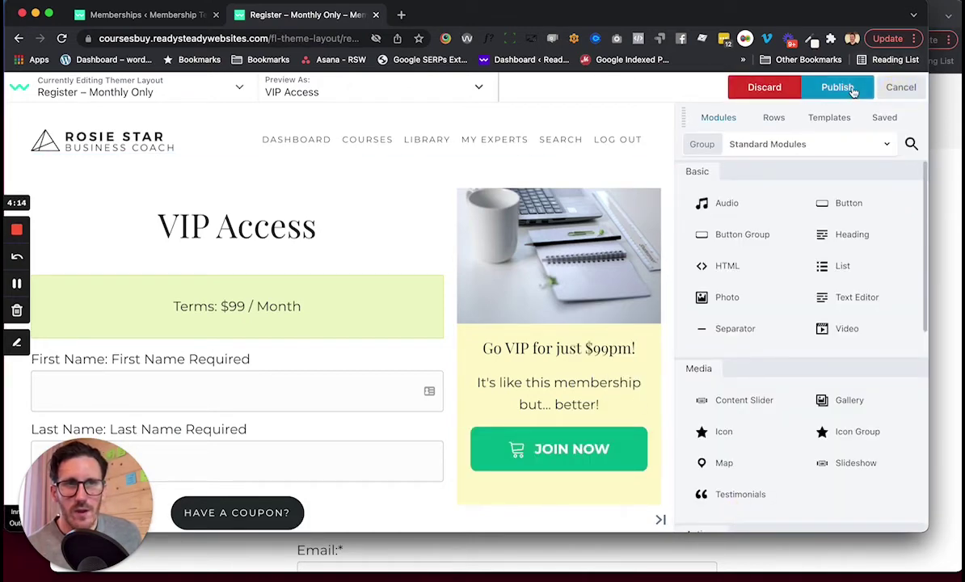
click(840, 87)
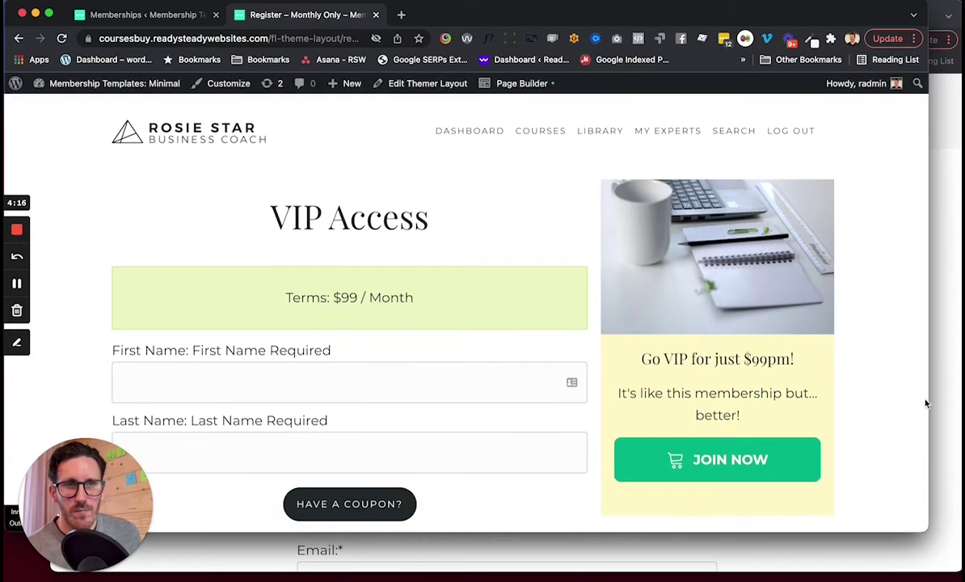
click(944, 400)
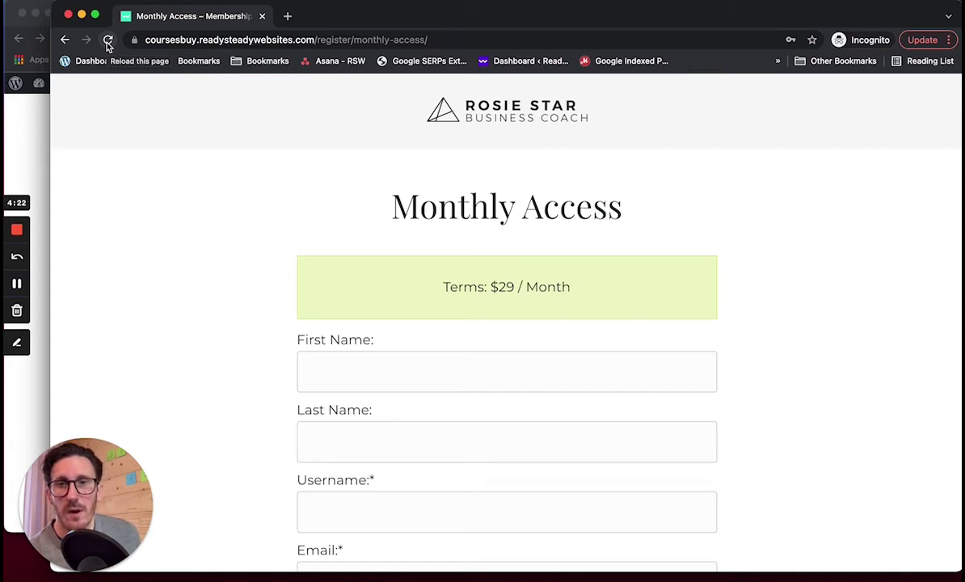
click(107, 40)
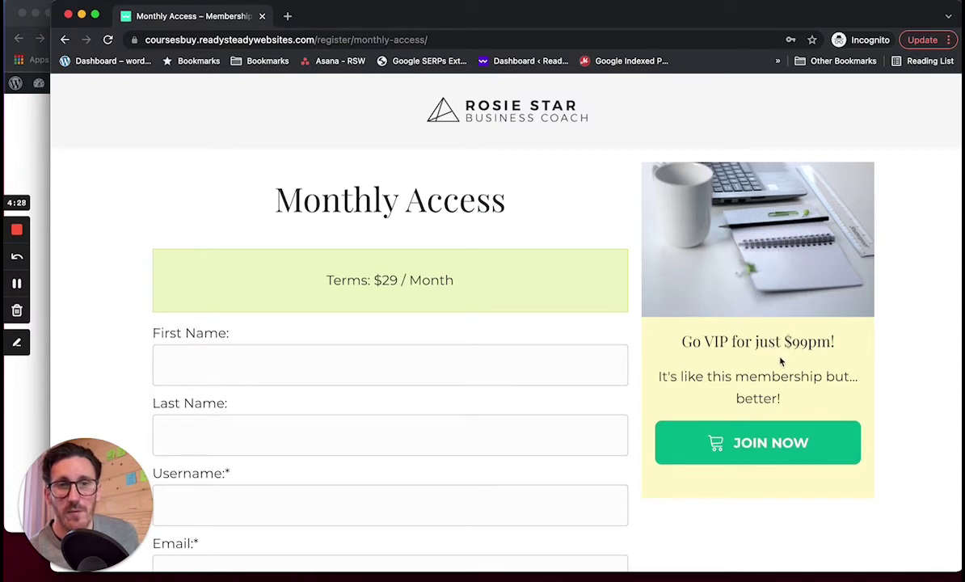
Check the Join Now link in a separate tab, close that tab and look through the whole Monthly Access page.
right_click(784, 458)
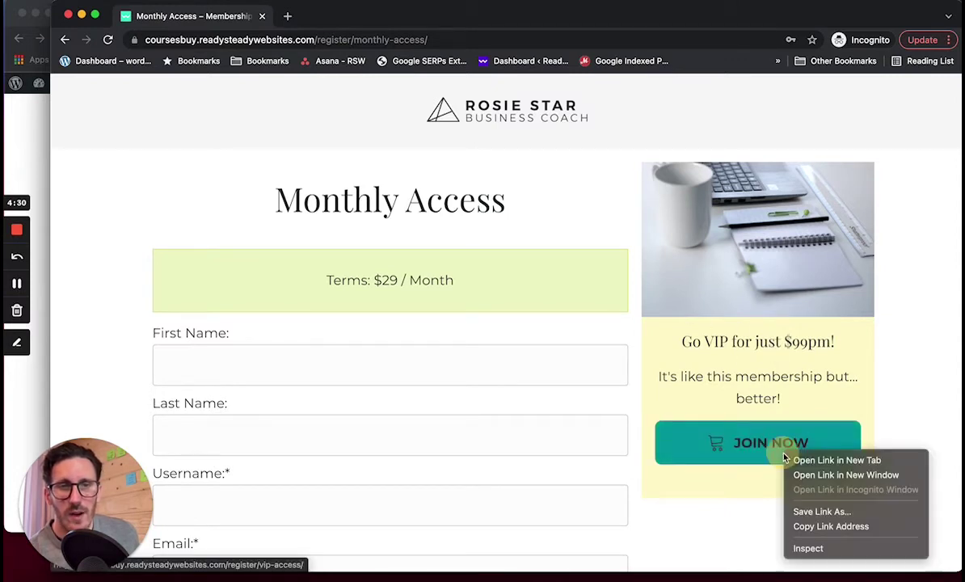
click(804, 460)
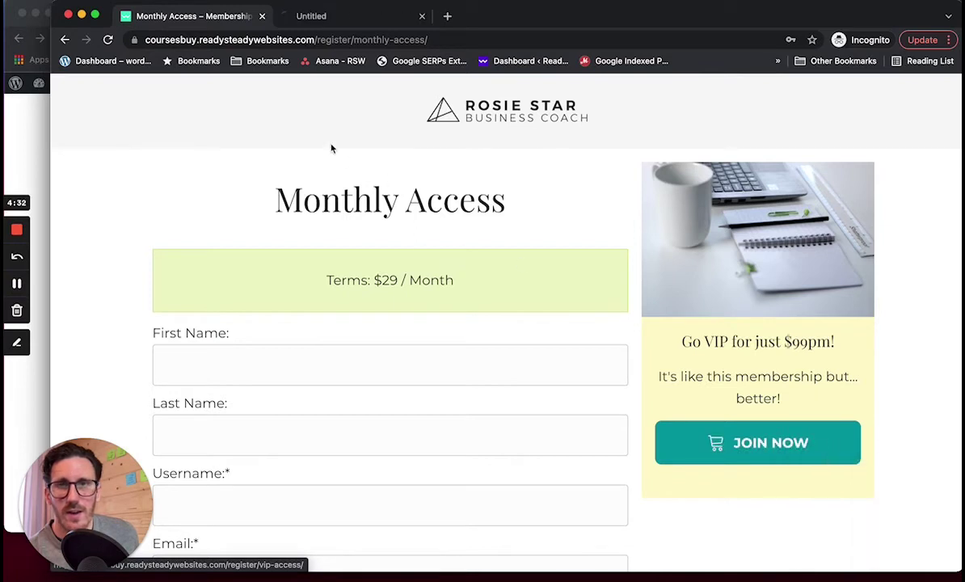
click(333, 19)
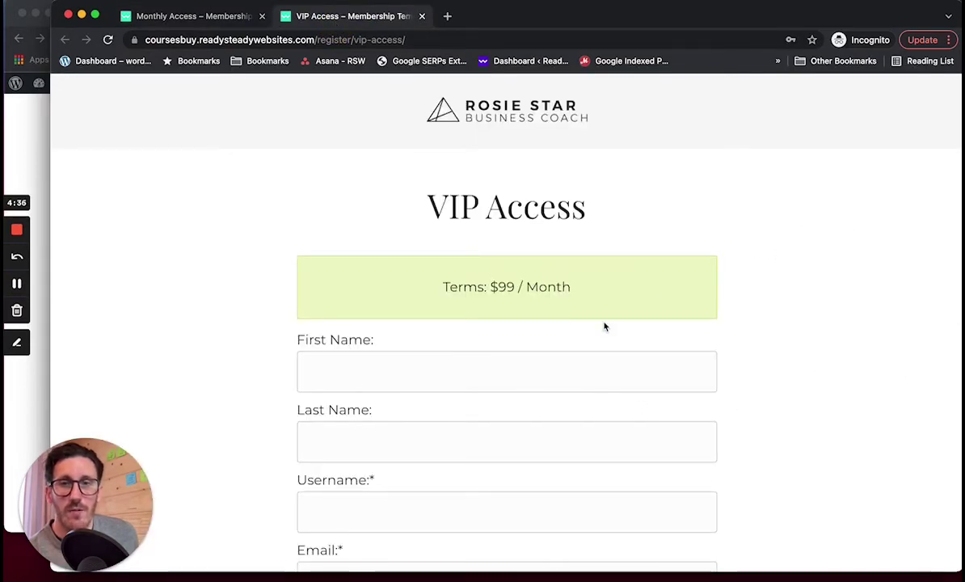
click(421, 16)
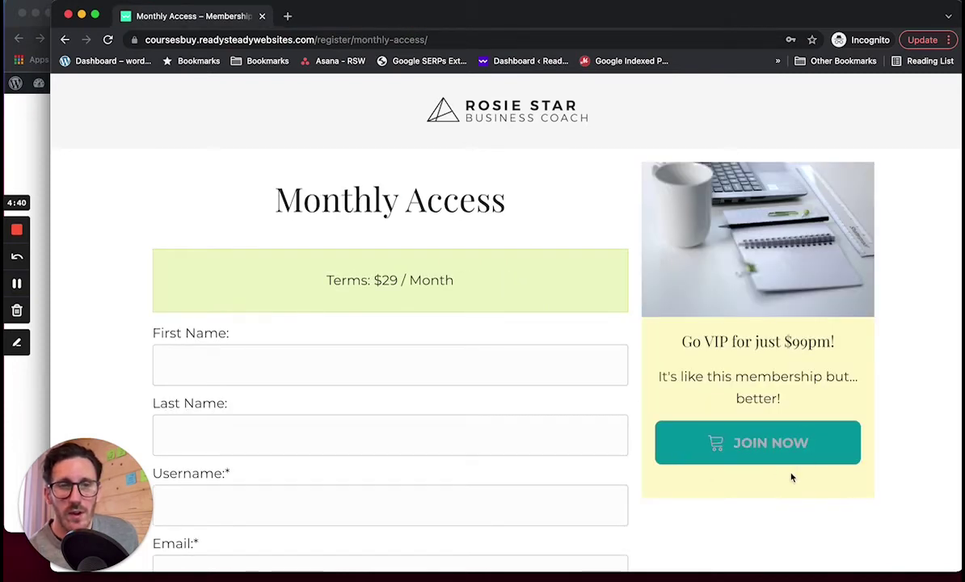
scroll(771, 530, down, 2)
scroll(771, 530, down, 10)
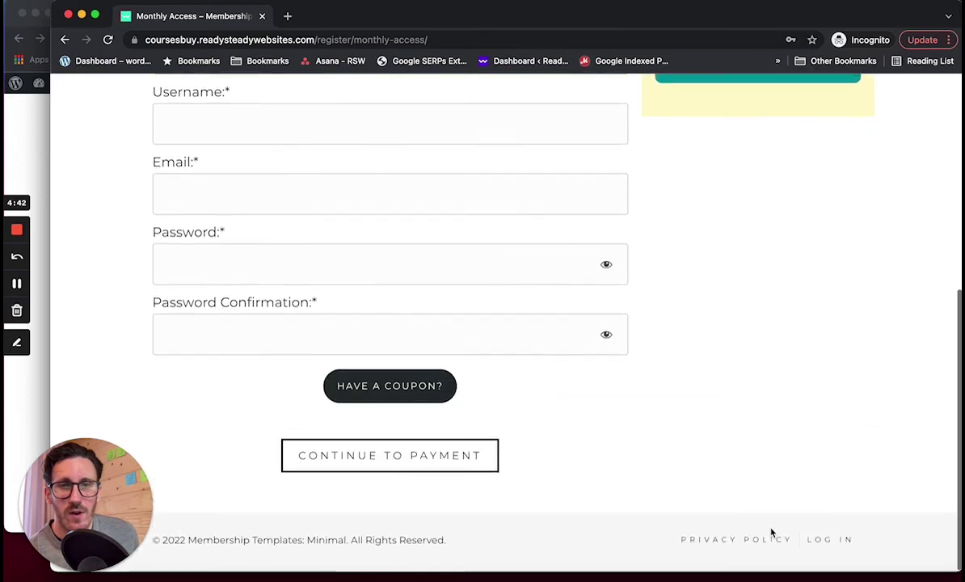
scroll(770, 530, up, 12)
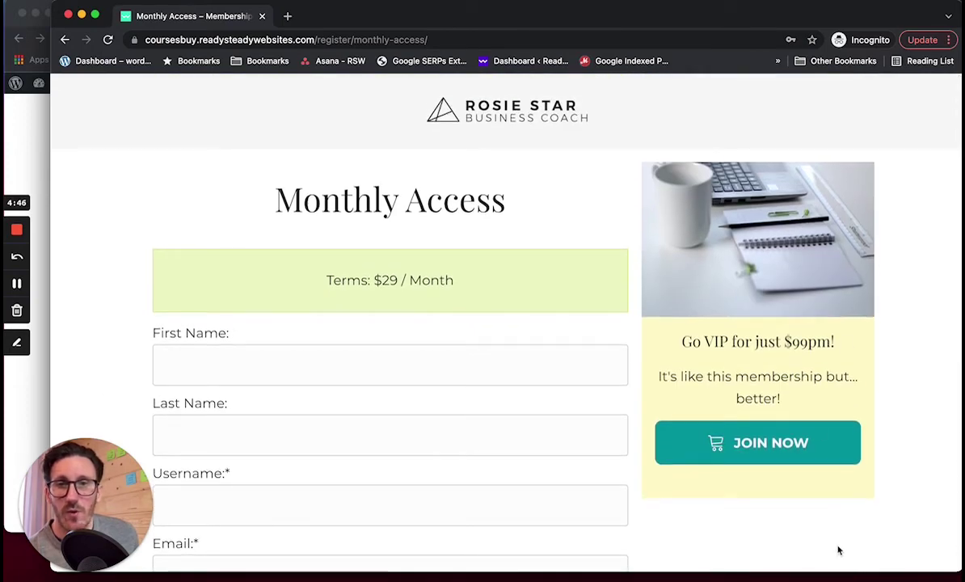
Submit the Monthly Access registration form with the test customer's details and continue to payment.
click(504, 364)
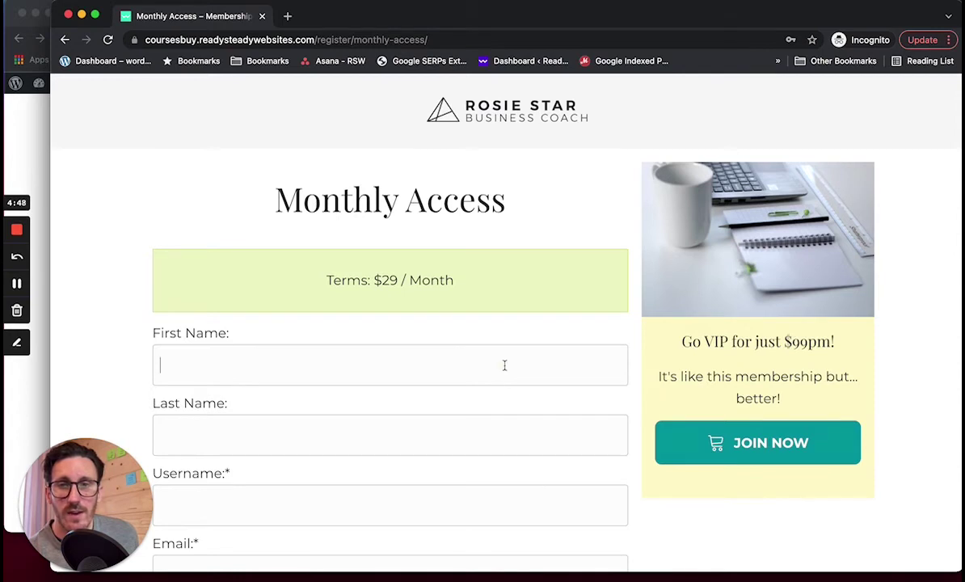
scroll(504, 367, down, 1)
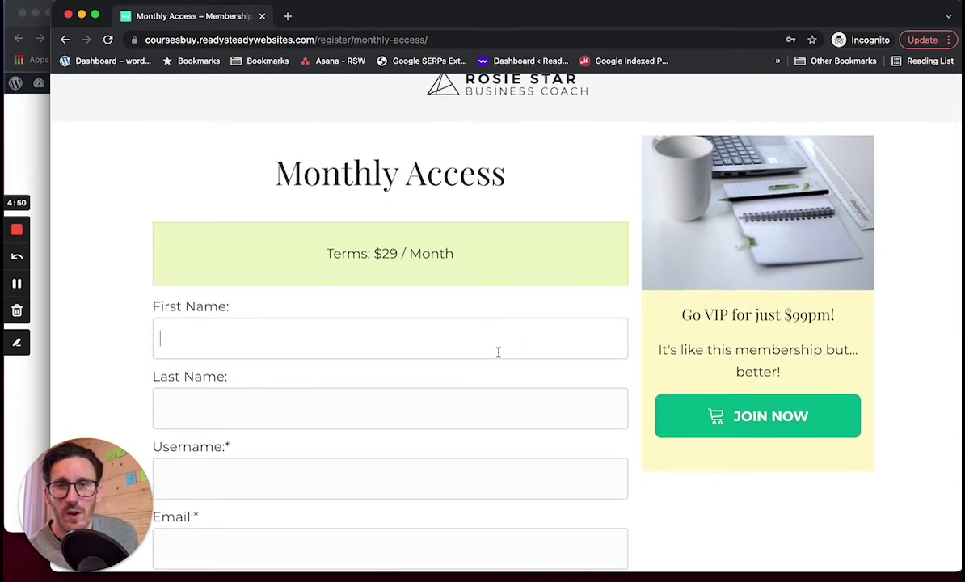
click(498, 350)
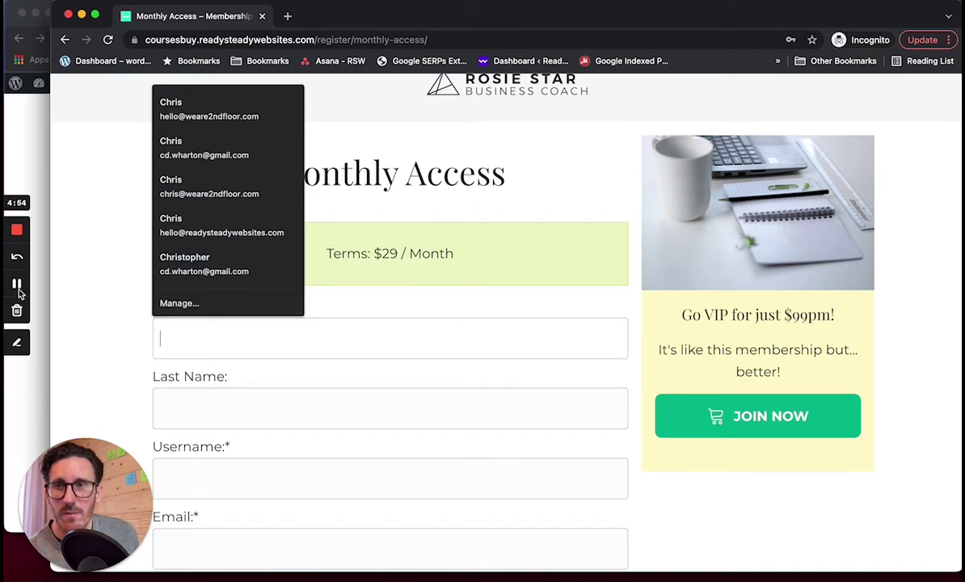
click(17, 282)
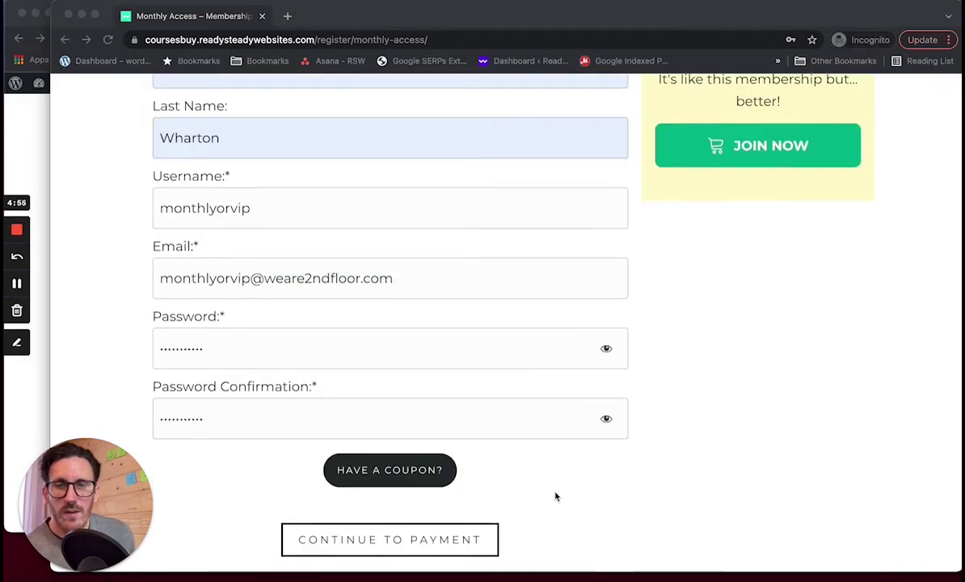
scroll(555, 496, down, 2)
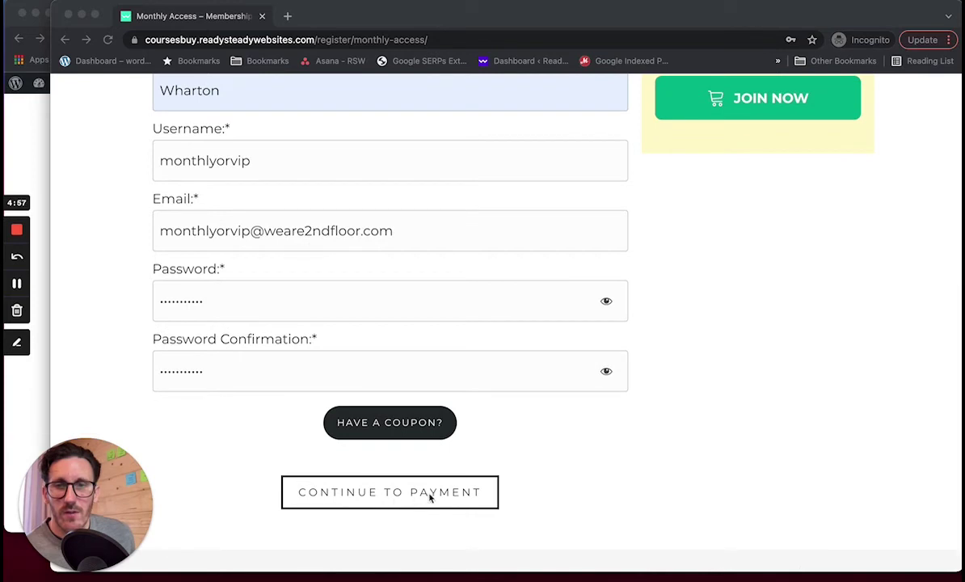
click(519, 490)
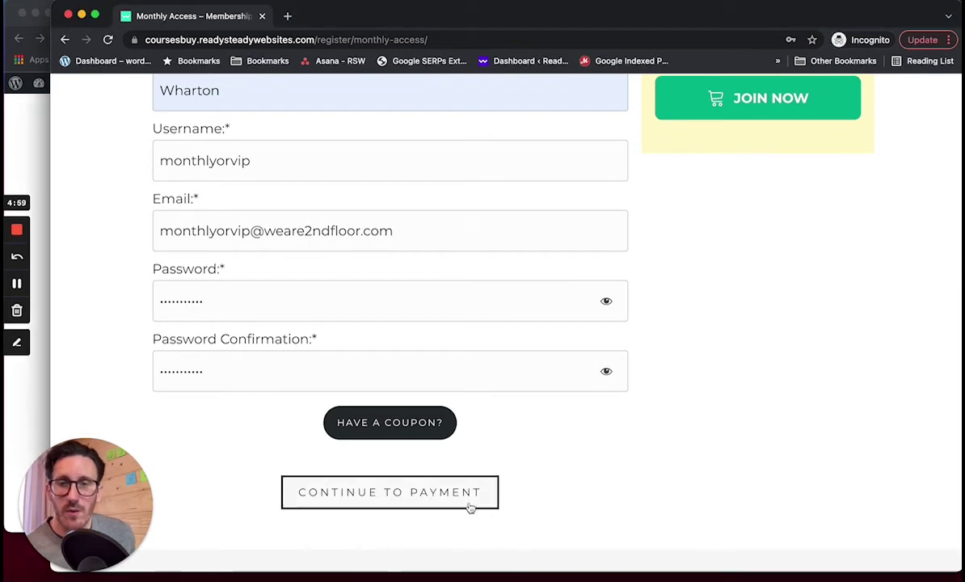
click(428, 498)
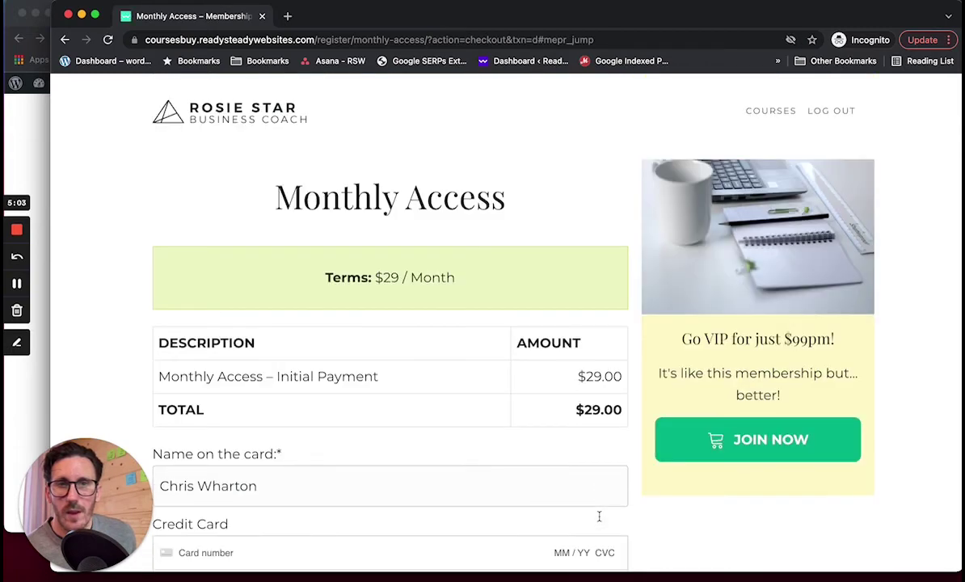
Follow the Join Now offer from the Monthly Access checkout and sign up for VIP Access to reach its payment page.
scroll(465, 435, down, 1)
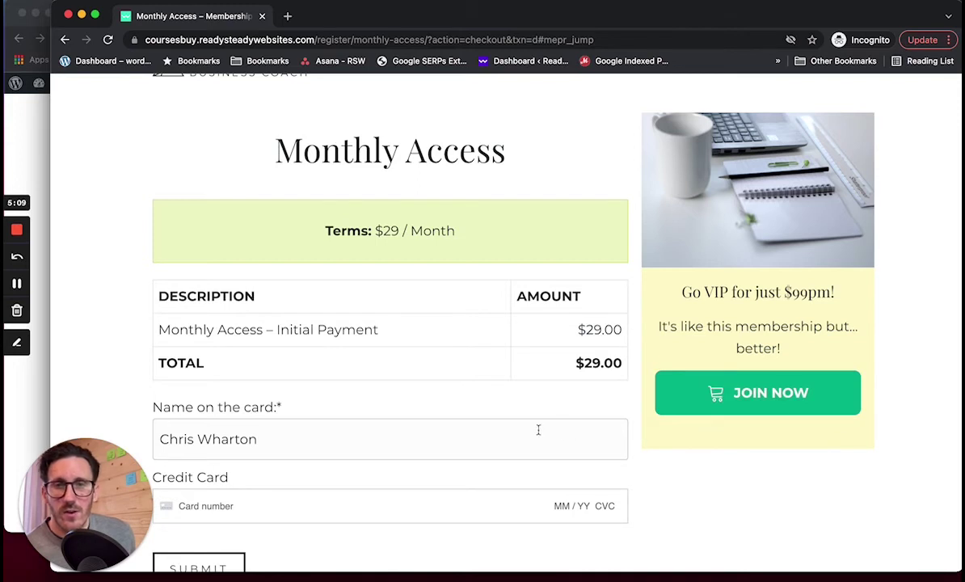
scroll(538, 429, down, 2)
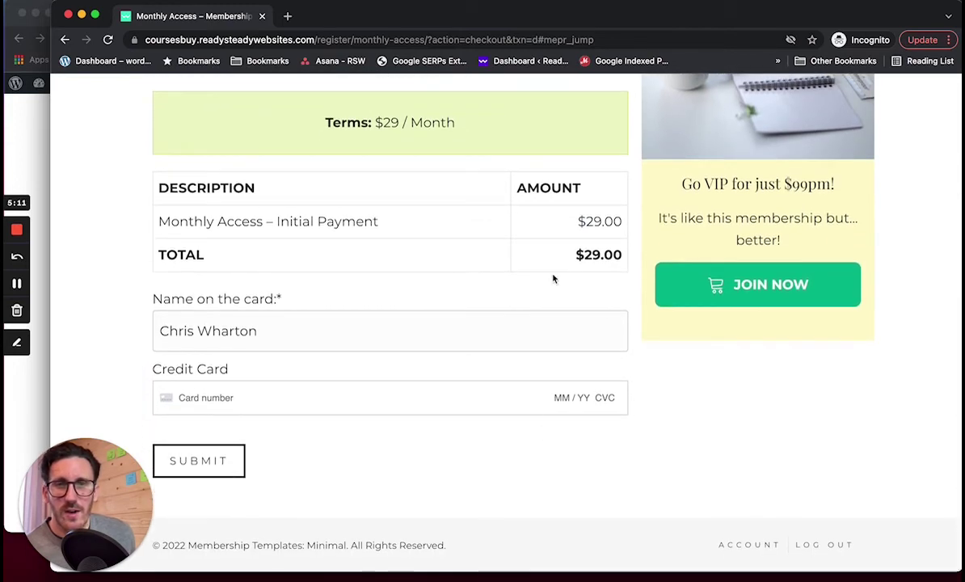
click(723, 288)
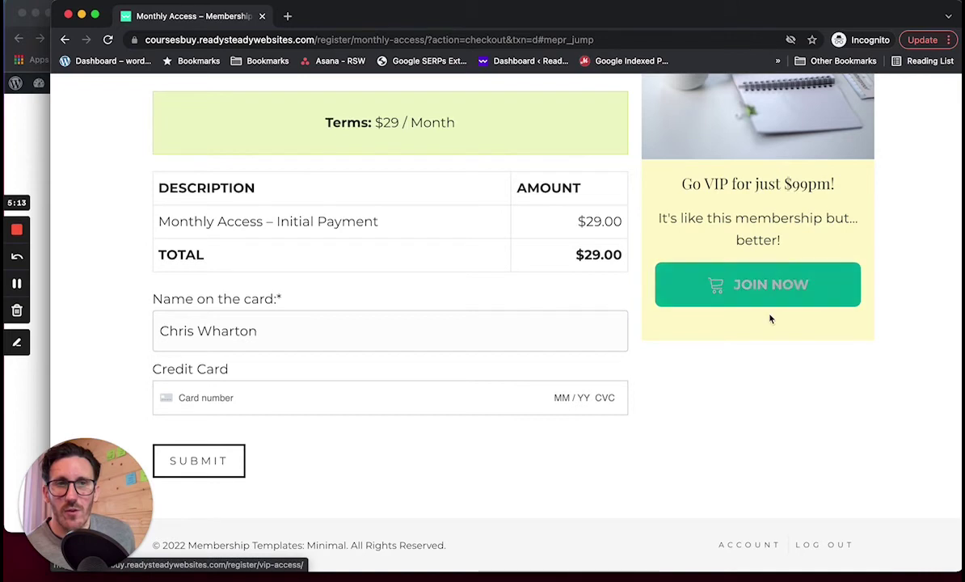
click(766, 289)
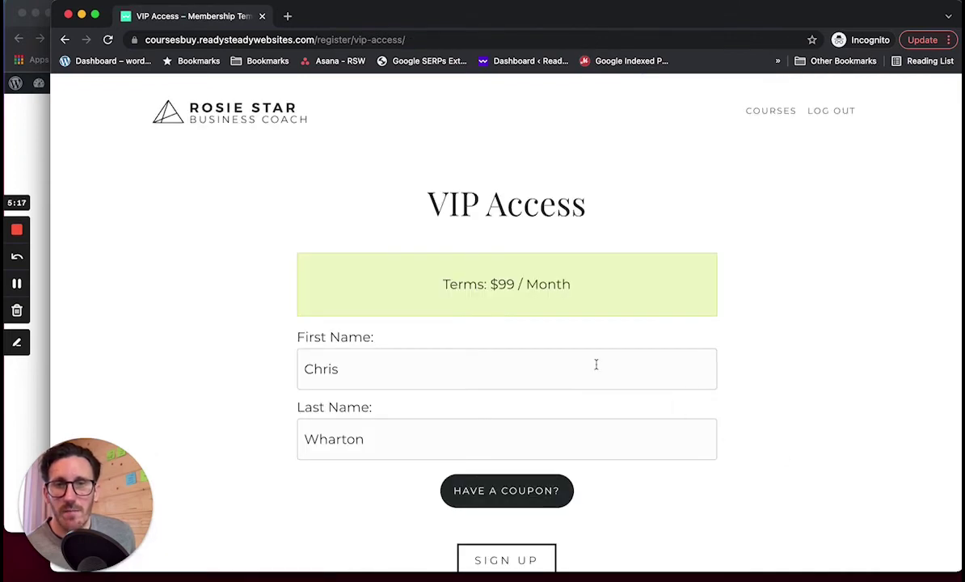
scroll(745, 428, down, 2)
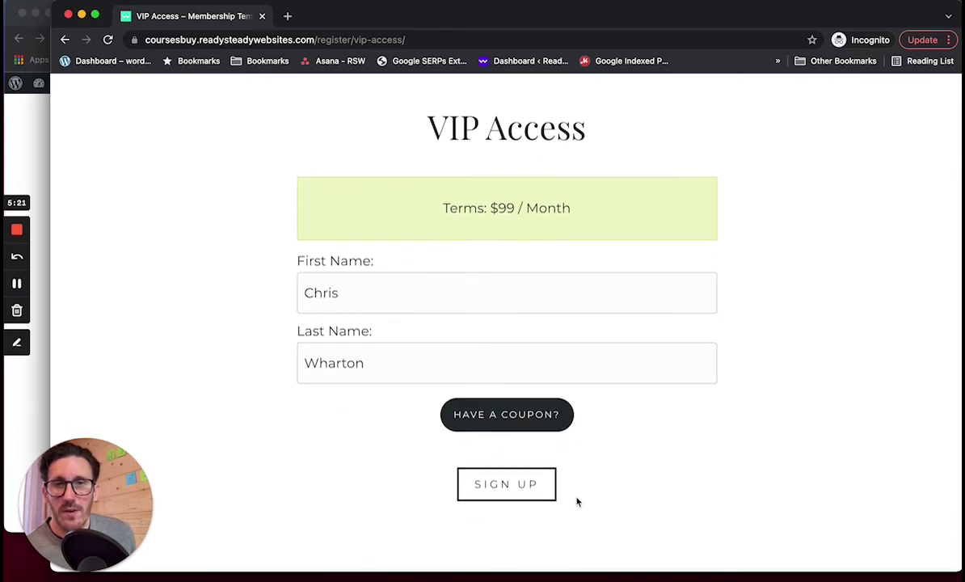
click(525, 488)
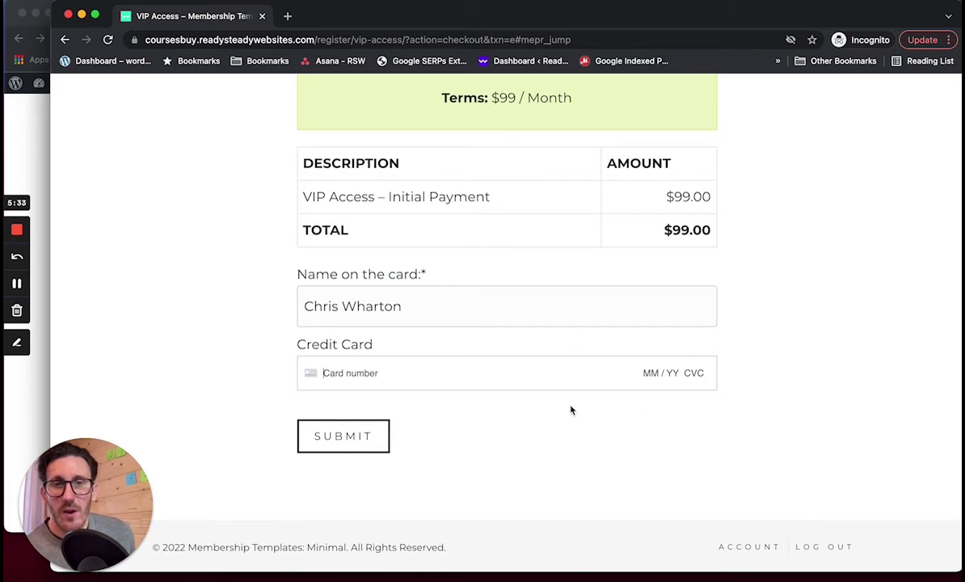
Go back from the VIP Access payment page to the Monthly Access checkout and view its terms and VIP offer.
click(64, 39)
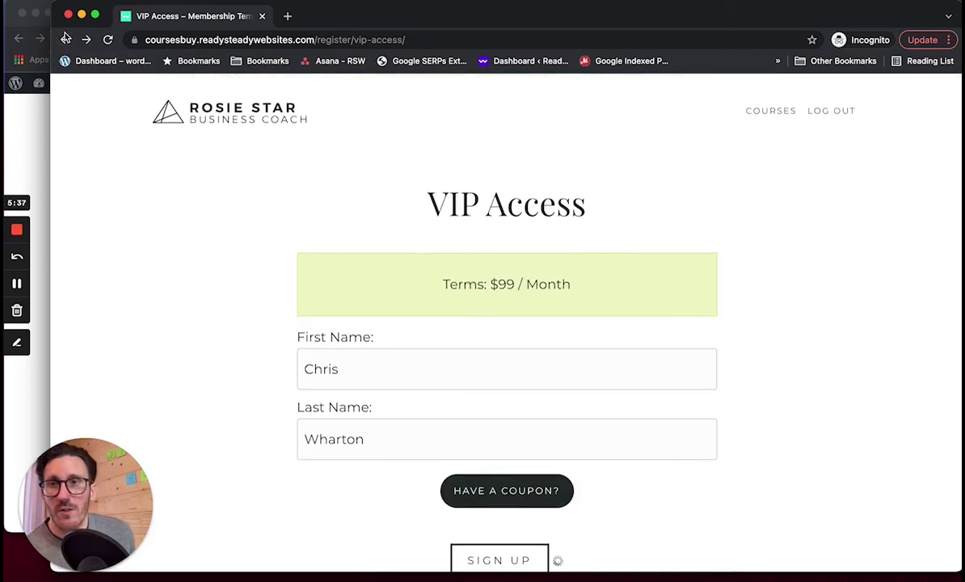
click(64, 38)
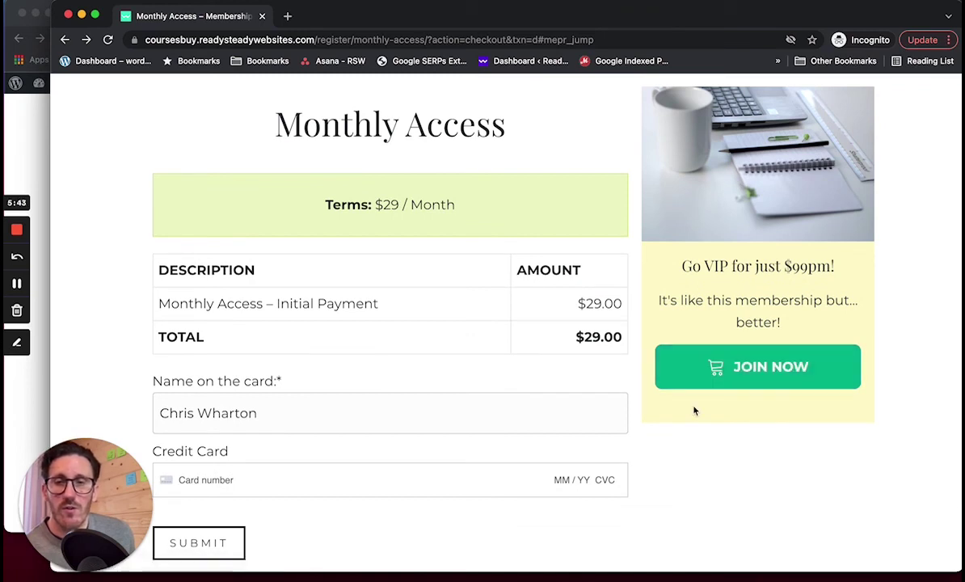
scroll(485, 269, up, 2)
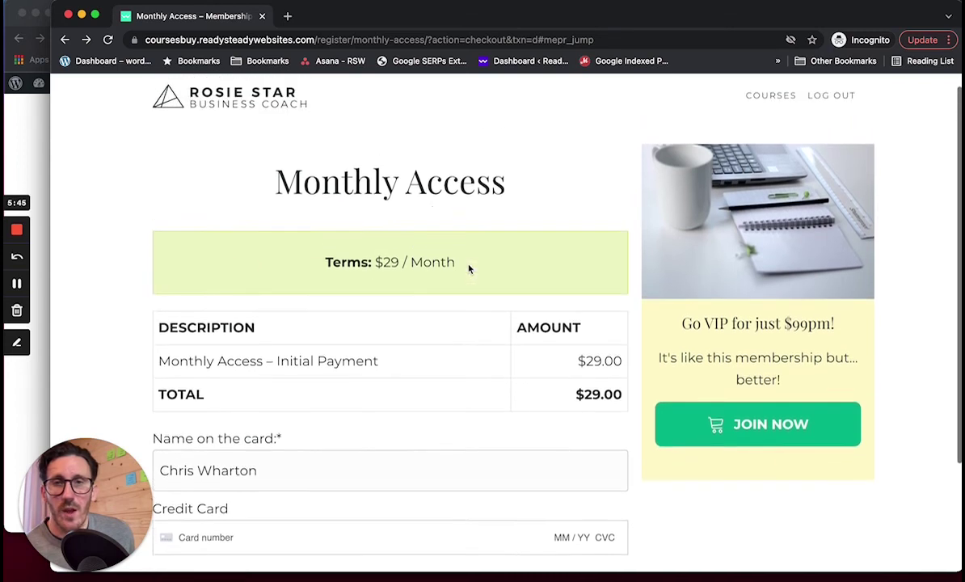